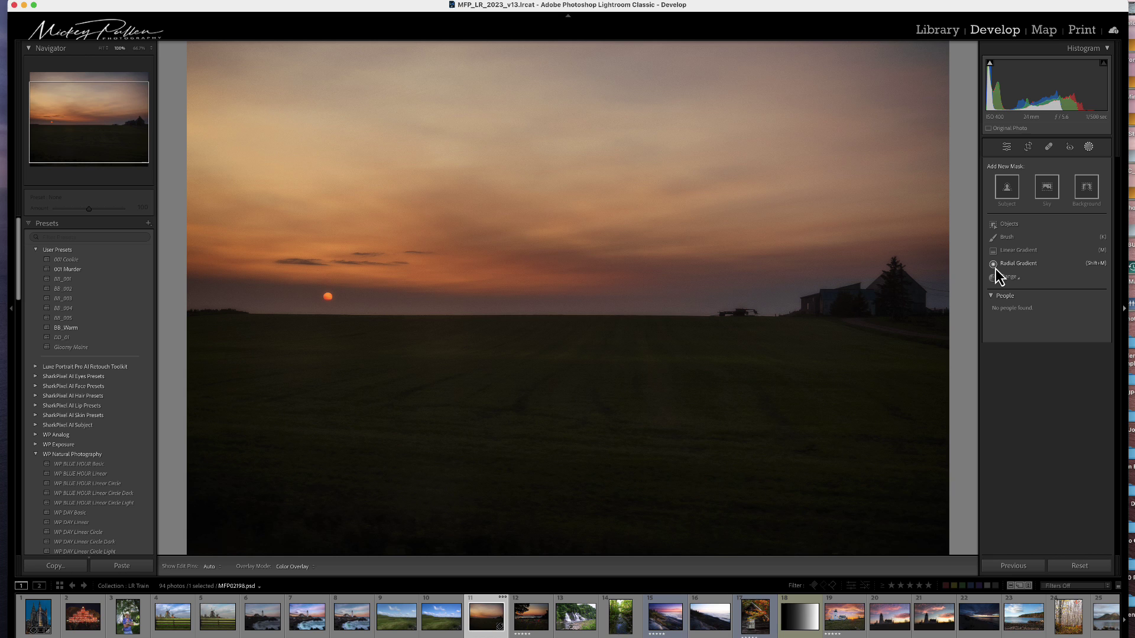
Step: Start a new brush mask, compare the two brush setting sets, then return to the first
key("k")
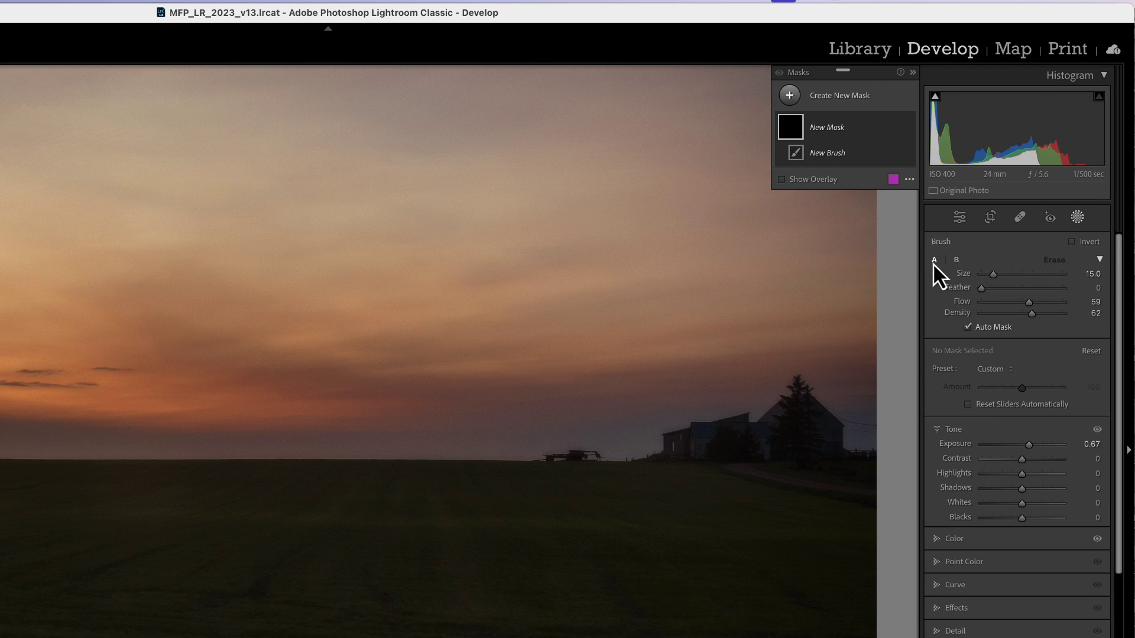
left_click(956, 260)
left_click(934, 262)
left_click(953, 260)
left_click(934, 260)
Step: Set the brush size to 32 and the feather to 67
mouse_move(966, 276)
left_mouse_down()
mouse_move(1029, 279)
mouse_move(1001, 280)
left_mouse_up()
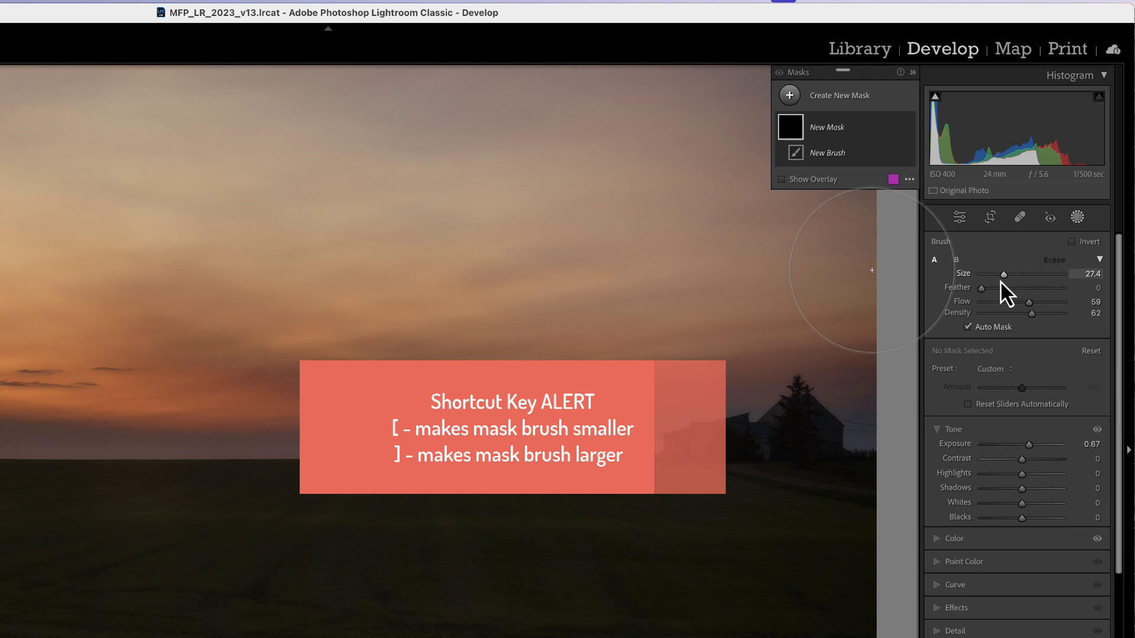
key("bracketleft")
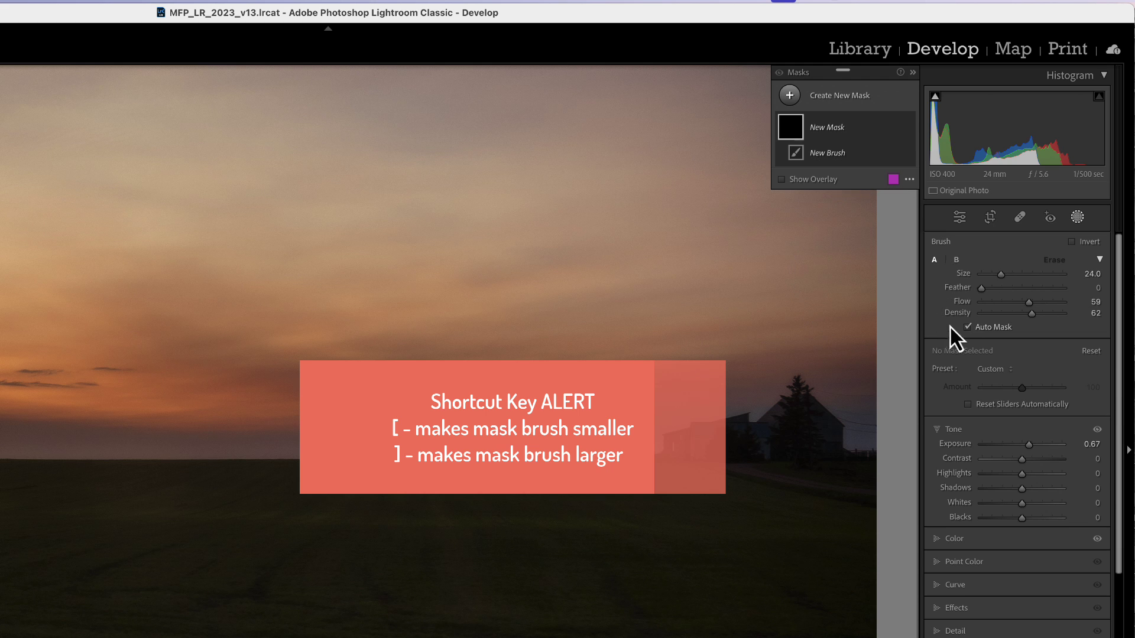
key("bracketright")
key("bracketright")
key("bracketright")
key("bracketright")
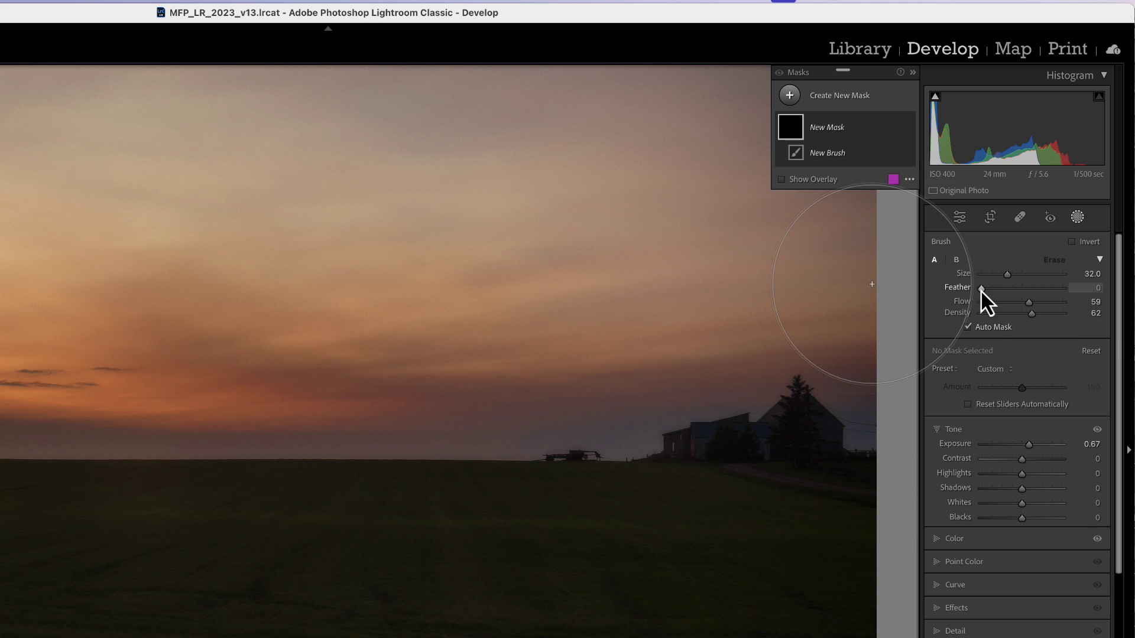
mouse_move(983, 292)
left_mouse_down()
mouse_move(1049, 292)
mouse_move(1012, 293)
mouse_move(1038, 293)
left_mouse_up()
mouse_move(1038, 293)
left_mouse_down()
mouse_move(996, 293)
mouse_move(1024, 291)
left_mouse_up()
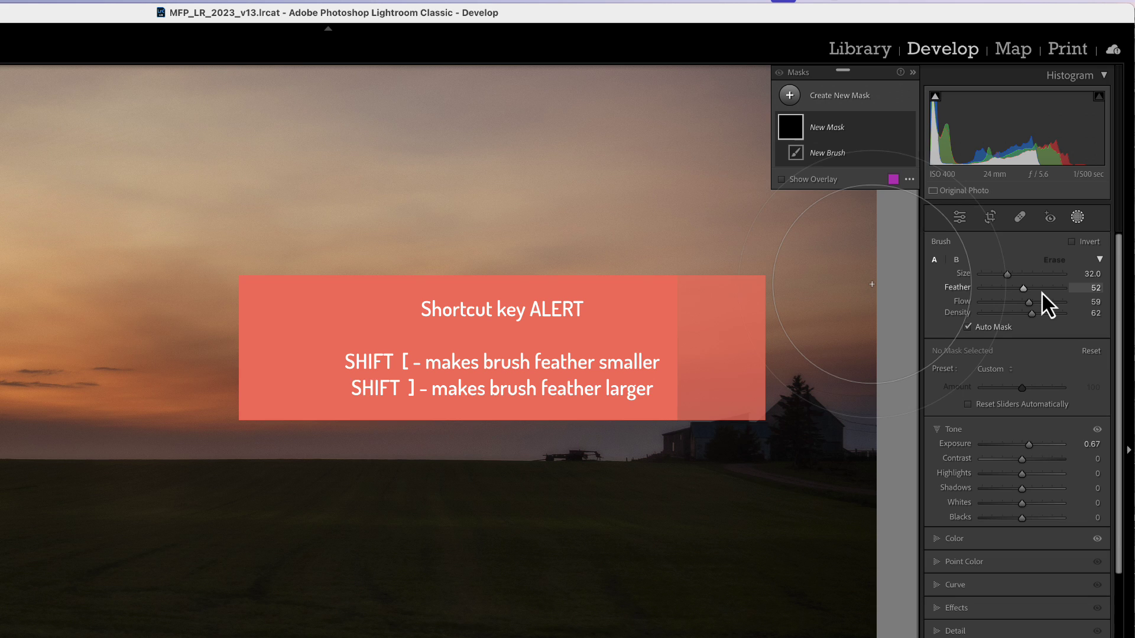
key("shift+bracketleft")
key("shift+bracketleft")
key("shift+bracketright")
key("shift+bracketright")
key("shift+bracketright")
key("shift+bracketright")
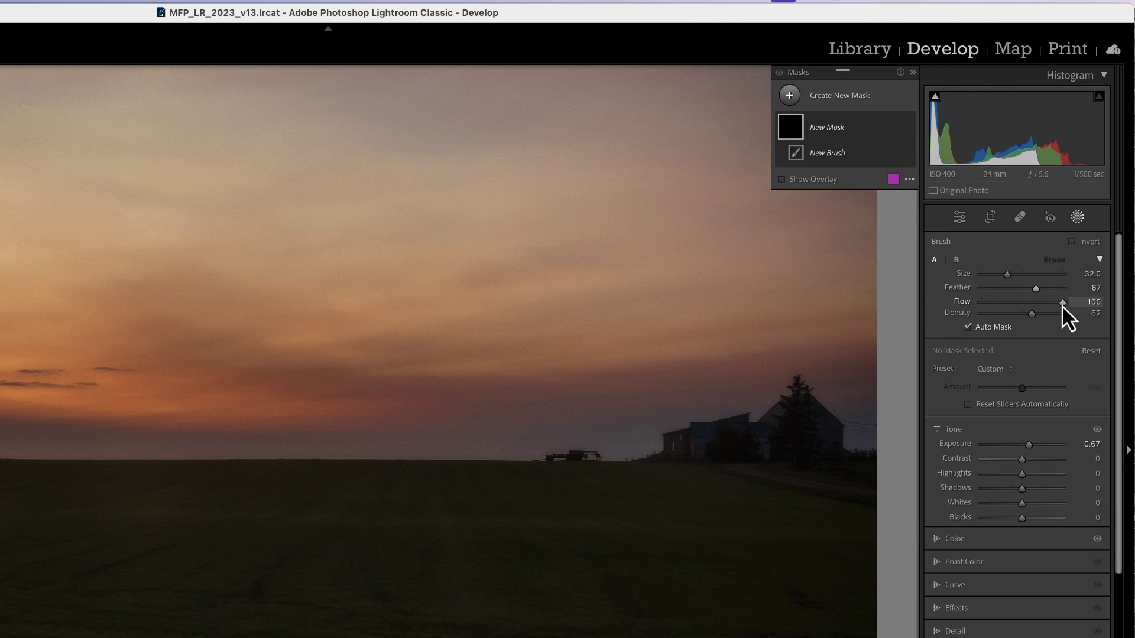
Step: Bring the brush Density up to 100 and the Flow up to 100
left_click_drag(1033, 311, 1021, 311)
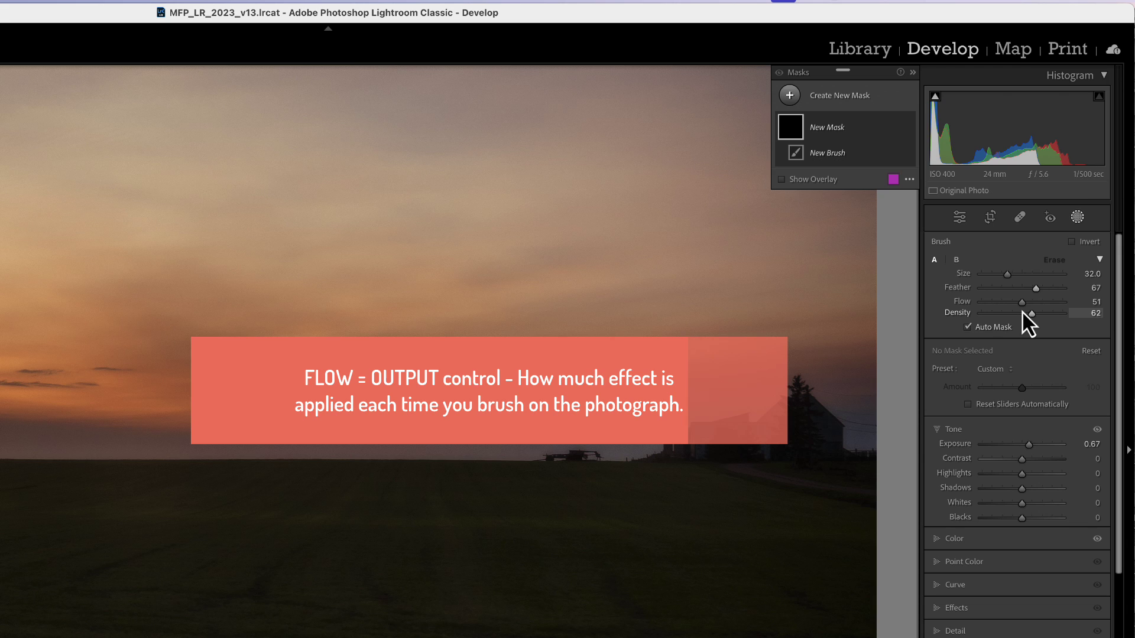
left_click_drag(1023, 314, 1068, 319)
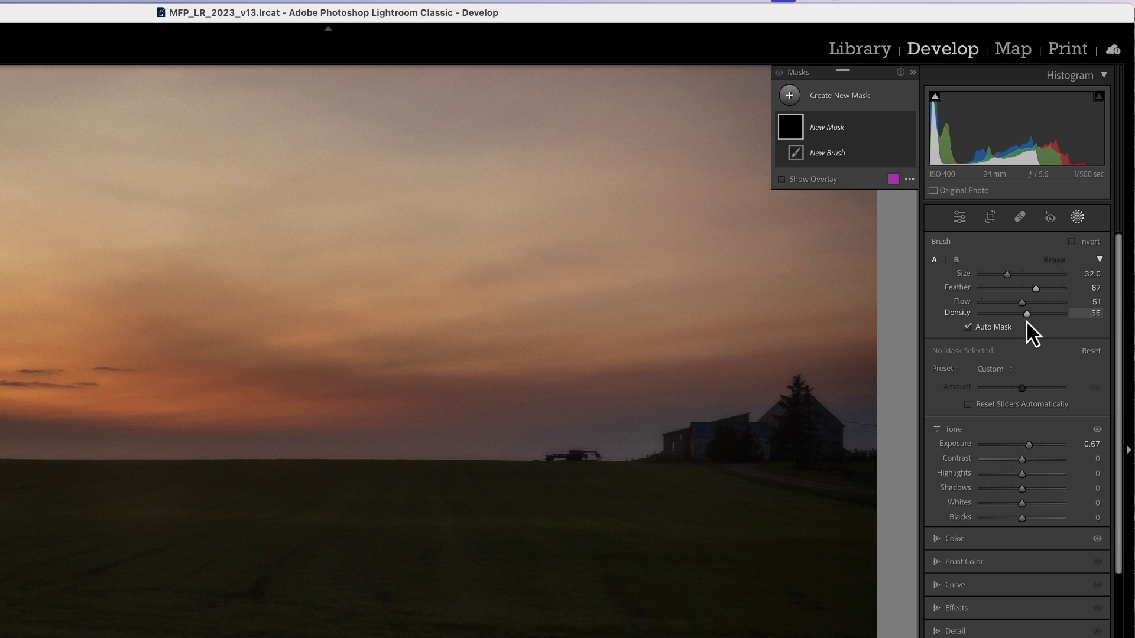
left_click_drag(1027, 321, 1036, 327)
left_click_drag(1022, 302, 1081, 302)
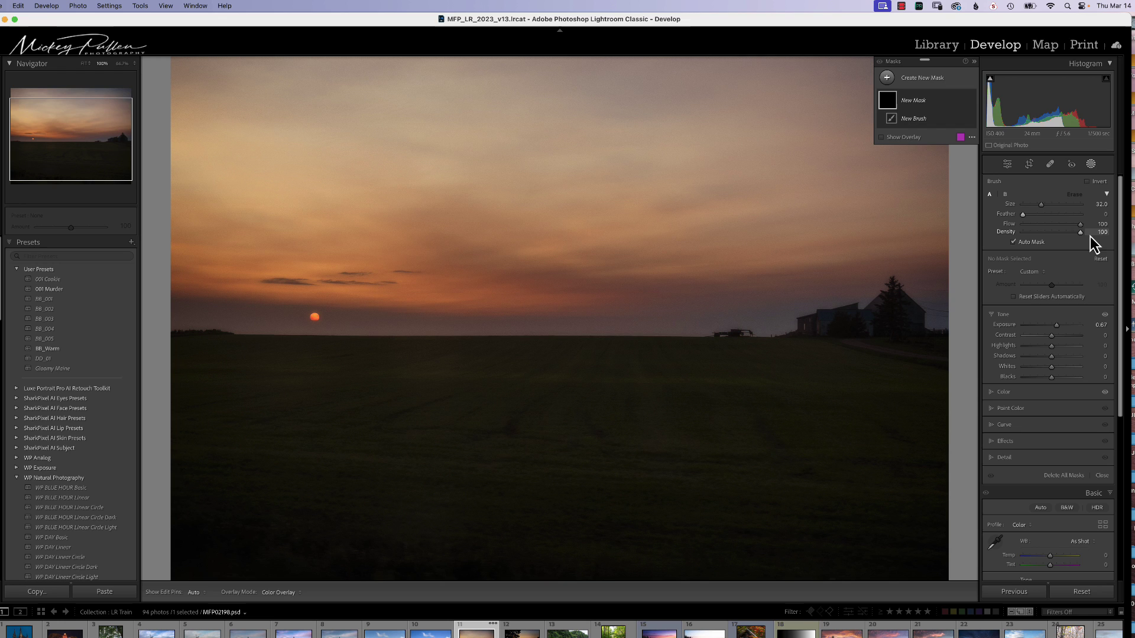
Step: Shrink the brush, set mask Exposure to -4.00, and paint a dark stroke across the upper sky
left_click_drag(1044, 207, 1027, 207)
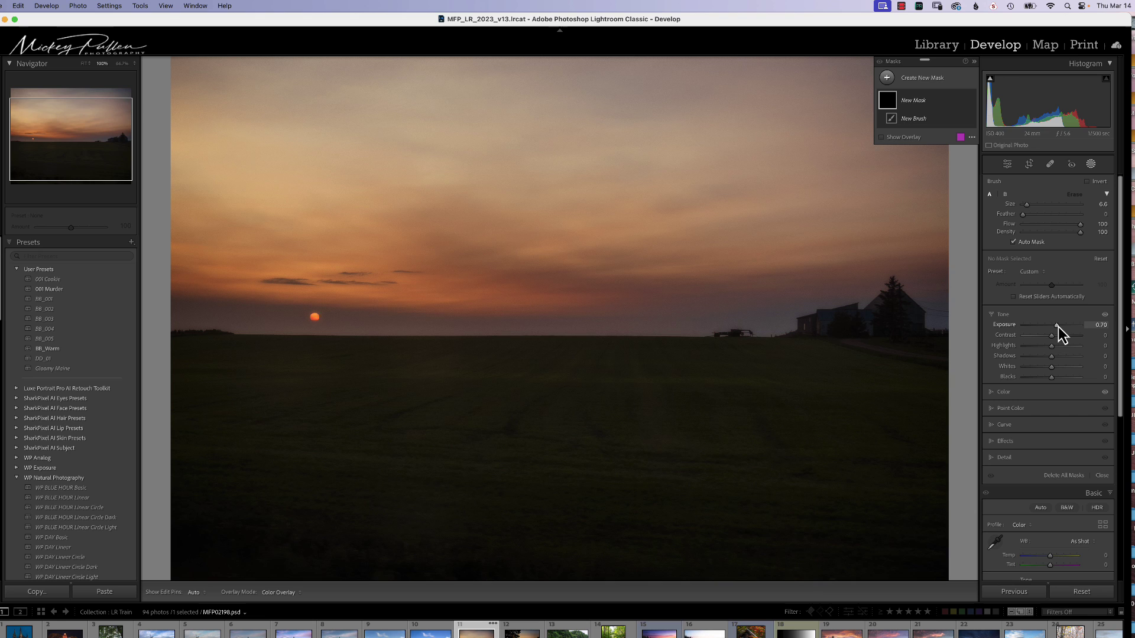
left_click_drag(1058, 327, 996, 333)
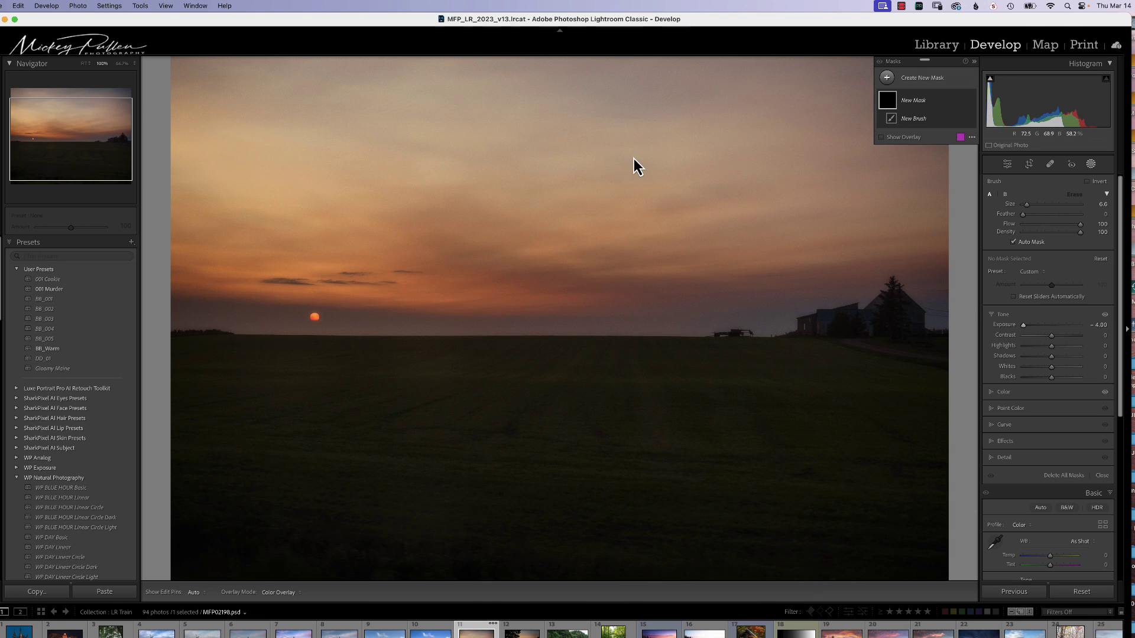
left_click_drag(637, 157, 467, 156)
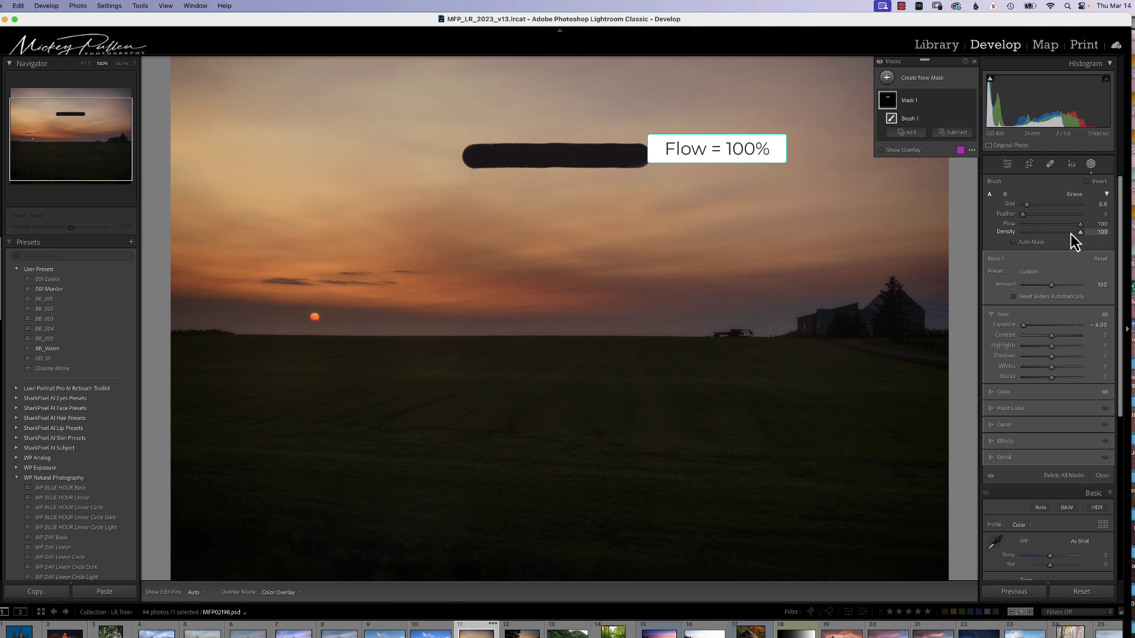
Step: At lower flow, paint straight horizontal stripes below the first stroke and in the top-left sky
left_click_drag(1082, 227, 1051, 233)
left_click_drag(645, 197, 451, 198)
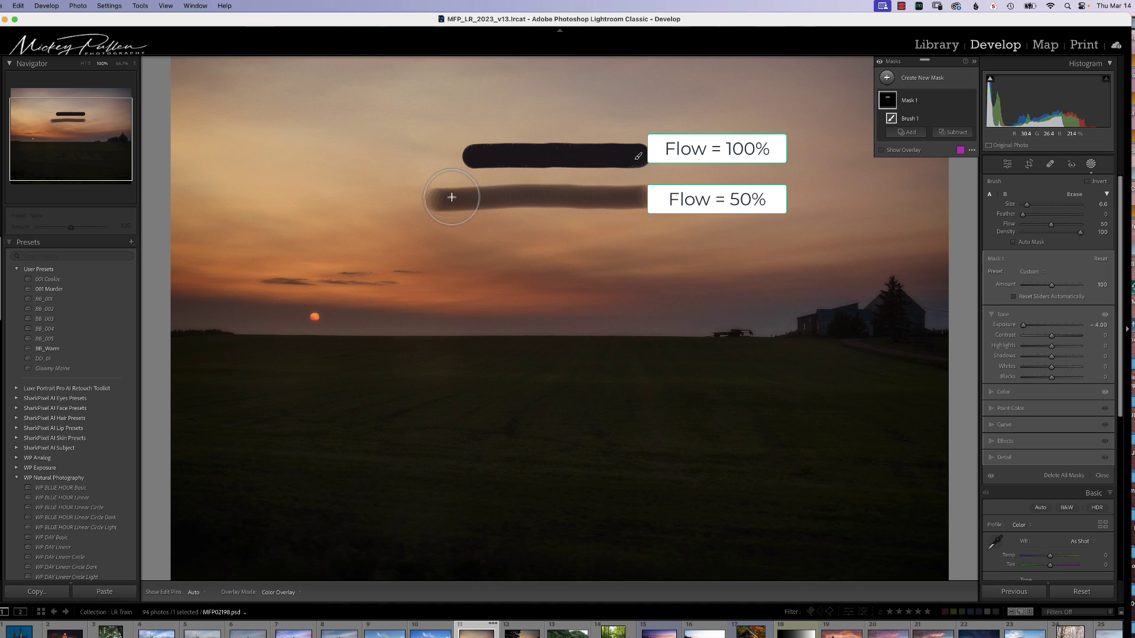
key("h")
mouse_move(215, 87)
left_mouse_down()
mouse_move(351, 87)
mouse_move(233, 90)
left_mouse_up()
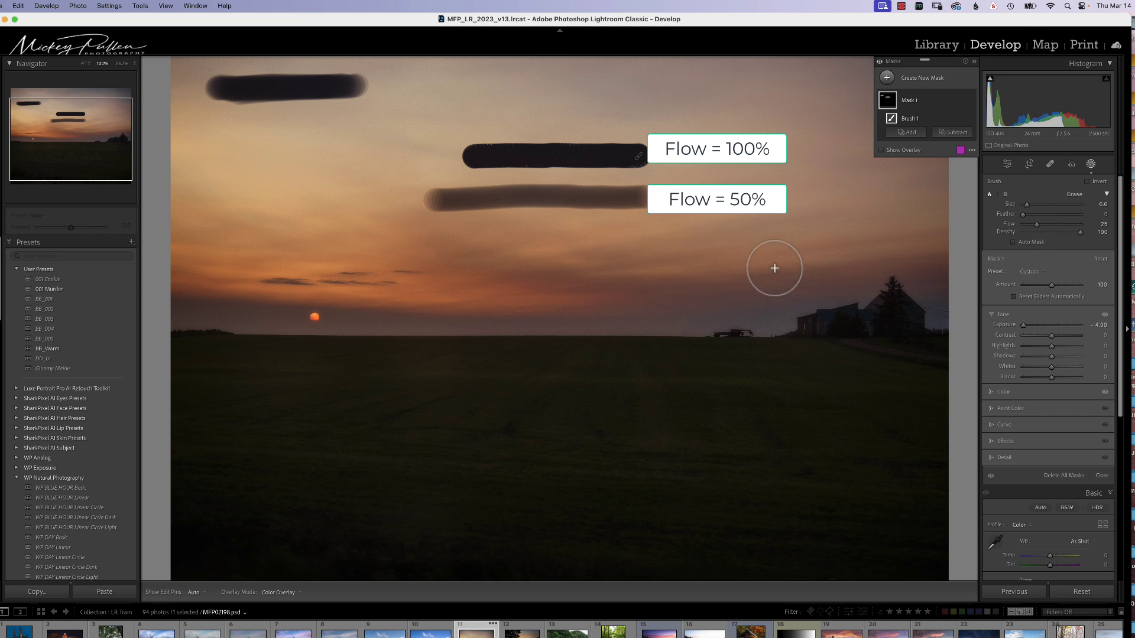
key("h")
left_click_drag(646, 244, 436, 241)
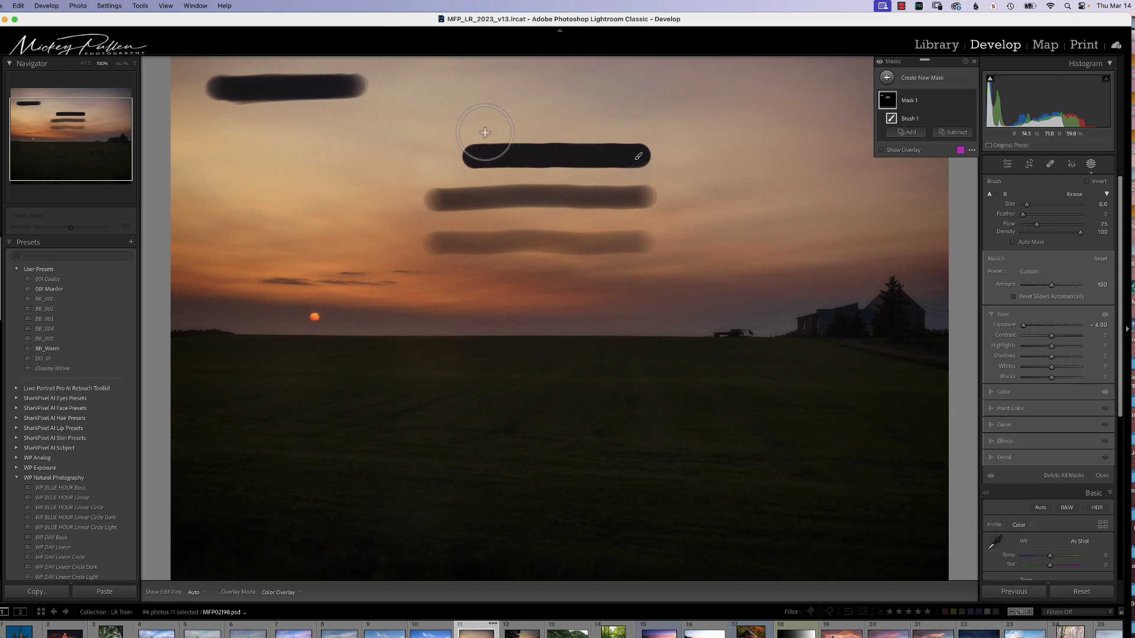
Step: Paint three straight vertical strokes at flow 25 down through the horizontal stripes
left_click_drag(483, 133, 479, 287)
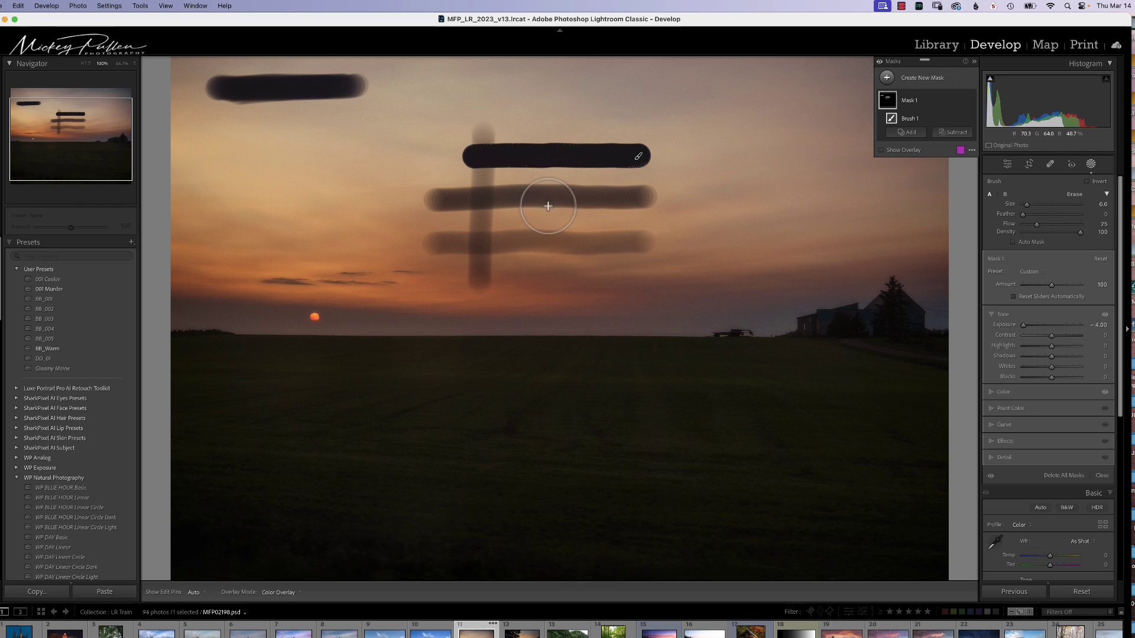
key("h")
mouse_move(550, 157)
left_mouse_down()
mouse_move(549, 274)
mouse_move(553, 123)
left_mouse_up()
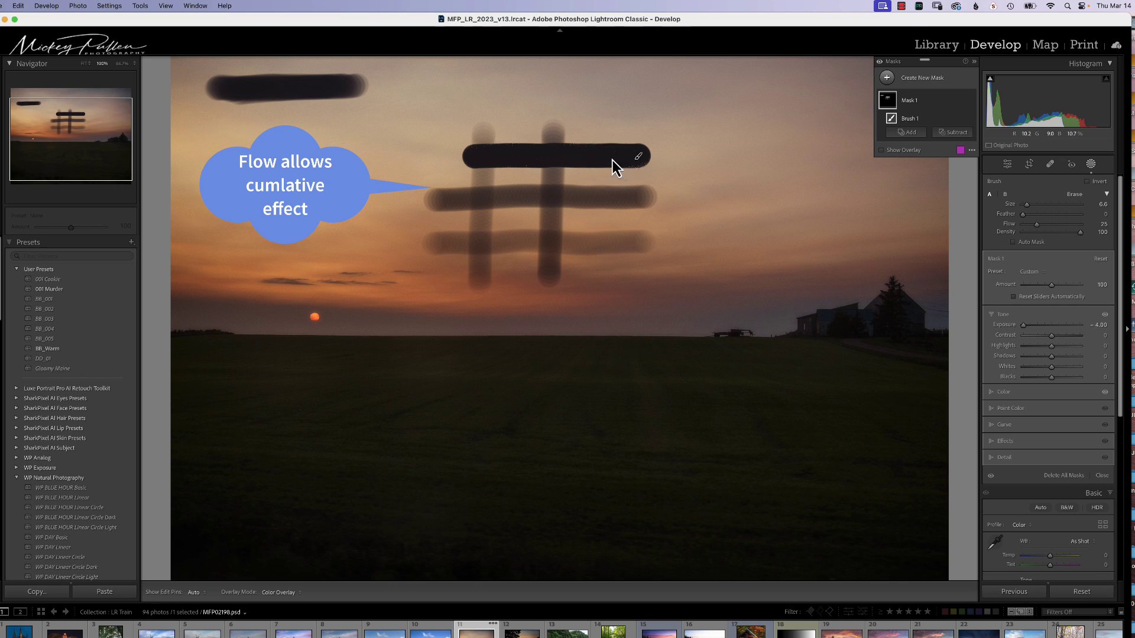
key("h")
mouse_move(621, 147)
left_mouse_down()
mouse_move(600, 228)
mouse_move(603, 272)
mouse_move(614, 145)
mouse_move(607, 276)
left_mouse_up()
key("h")
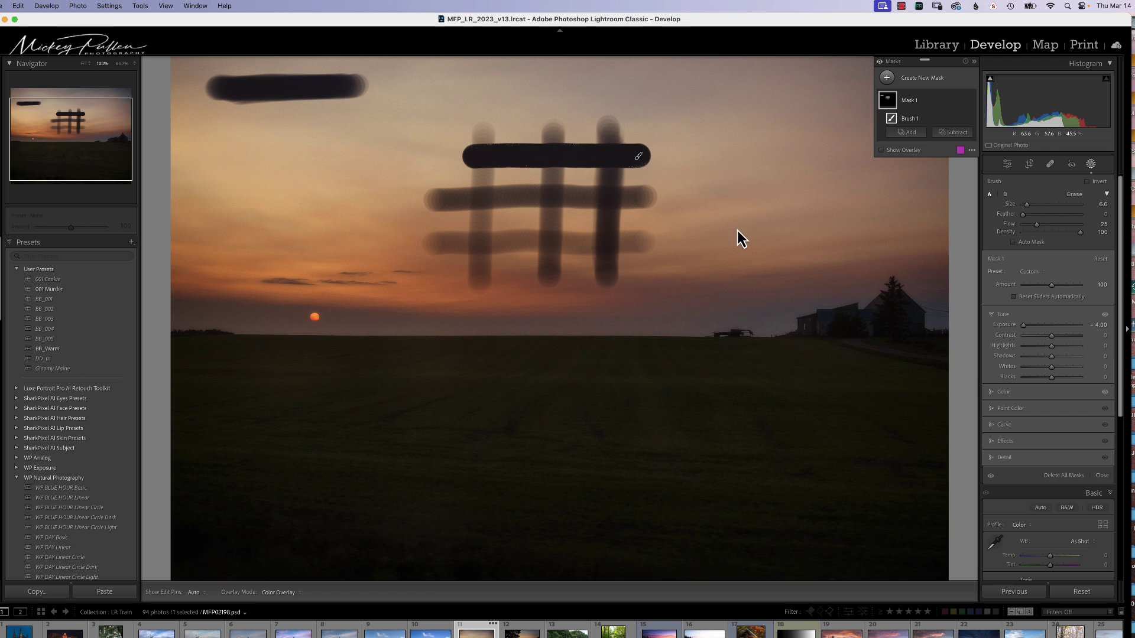
Step: At flow 16, layer several overlapping curved strokes across the upper-right sky
left_click_drag(1035, 229, 1030, 231)
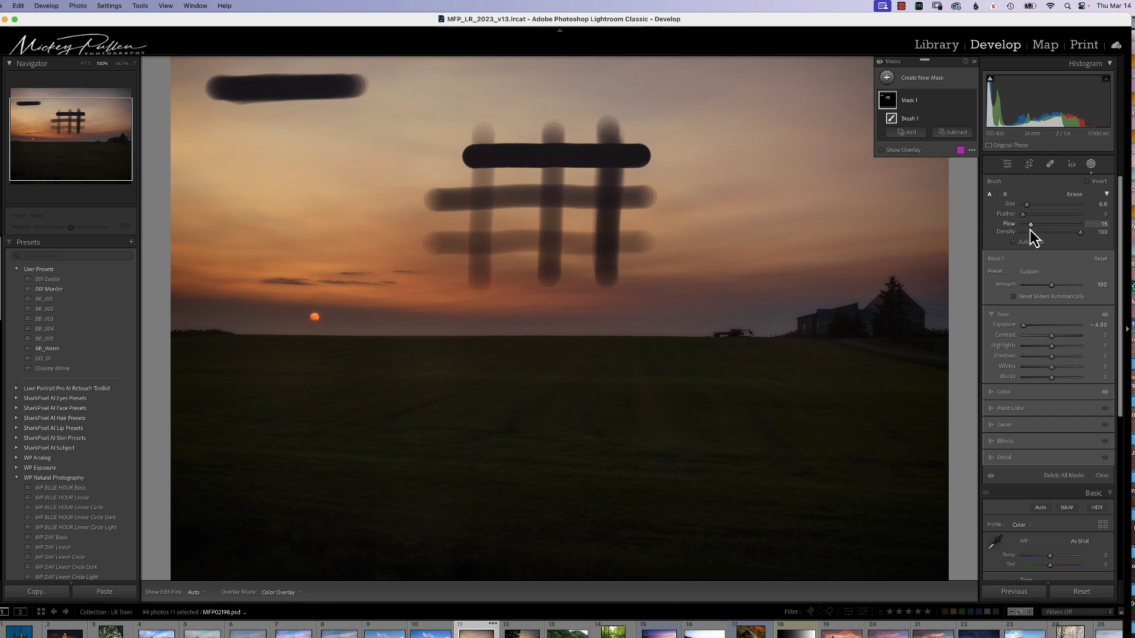
mouse_move(804, 183)
left_mouse_down()
mouse_move(779, 185)
mouse_move(739, 203)
left_mouse_up()
mouse_move(815, 209)
left_mouse_down()
mouse_move(746, 215)
mouse_move(743, 260)
mouse_move(765, 228)
mouse_move(768, 260)
left_mouse_up()
left_click_drag(874, 195, 804, 196)
left_click_drag(816, 116, 743, 142)
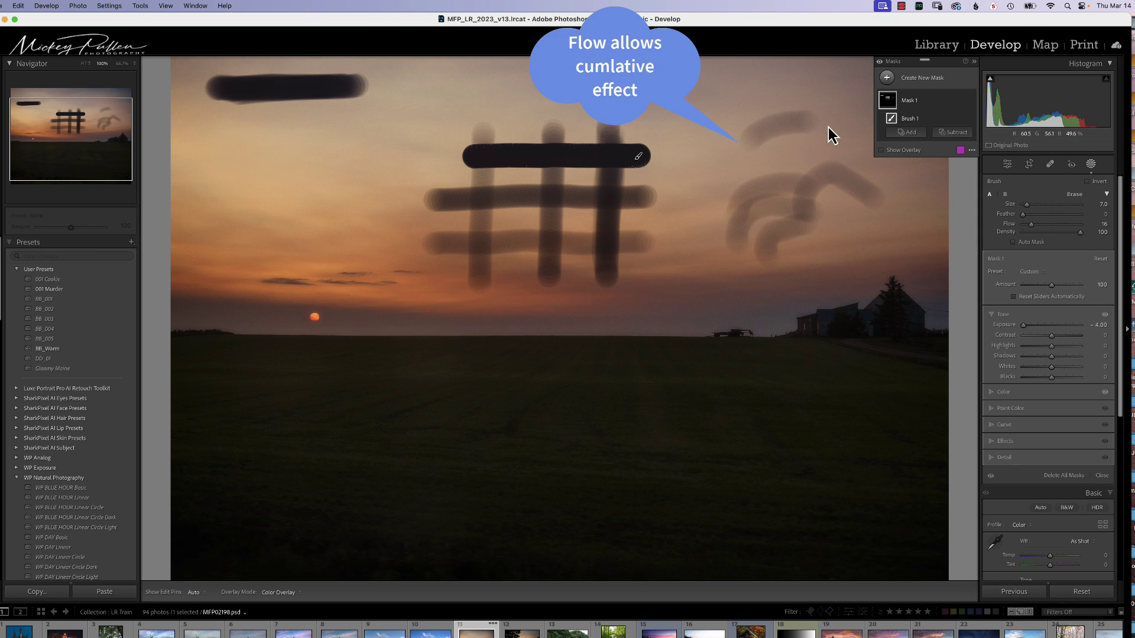
scroll(830, 126, "up", 1)
mouse_move(830, 125)
left_mouse_down()
mouse_move(763, 129)
mouse_move(739, 149)
left_mouse_up()
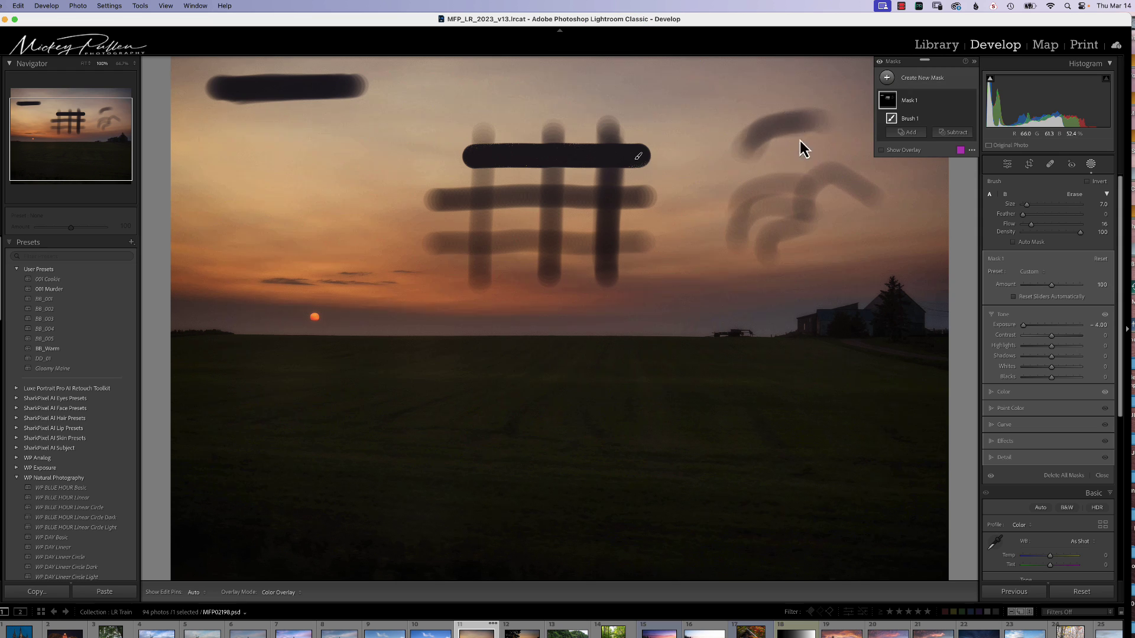
mouse_move(825, 122)
left_mouse_down()
mouse_move(780, 127)
mouse_move(732, 152)
left_mouse_up()
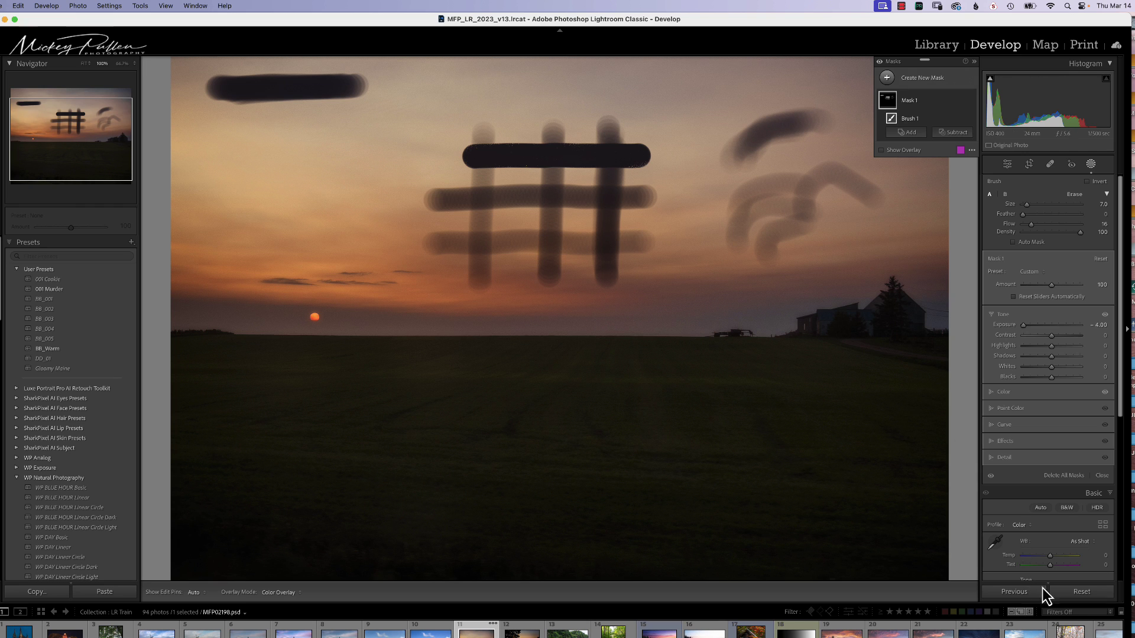
Step: Reset all masks, then paint one flow-100, -4.00 stroke across the upper sky with a new brush
left_click(1076, 591)
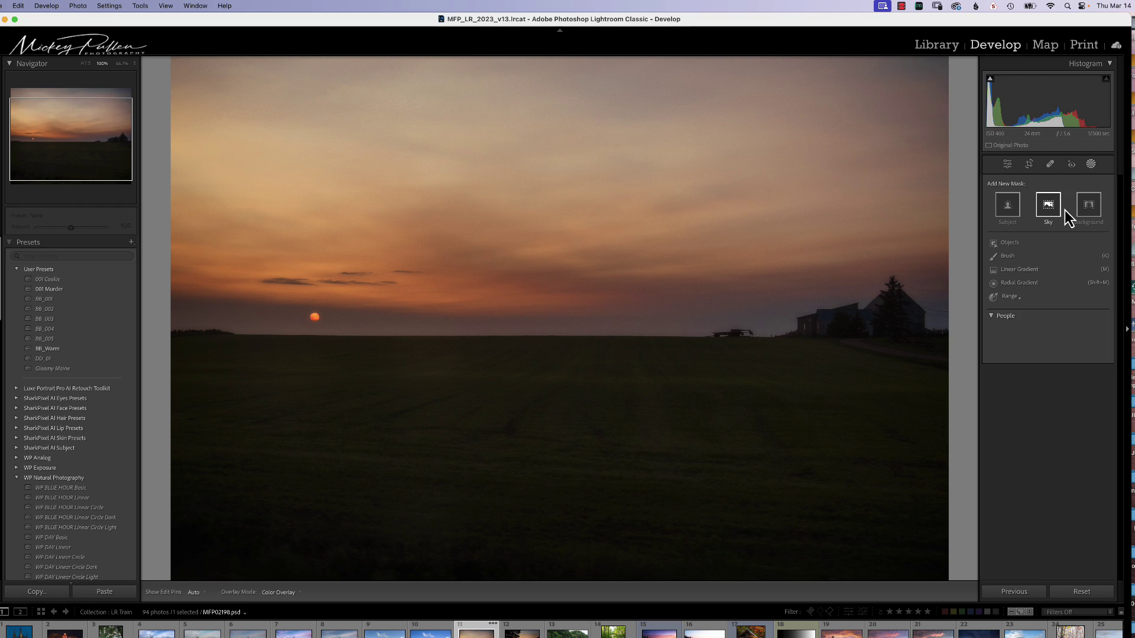
key("k")
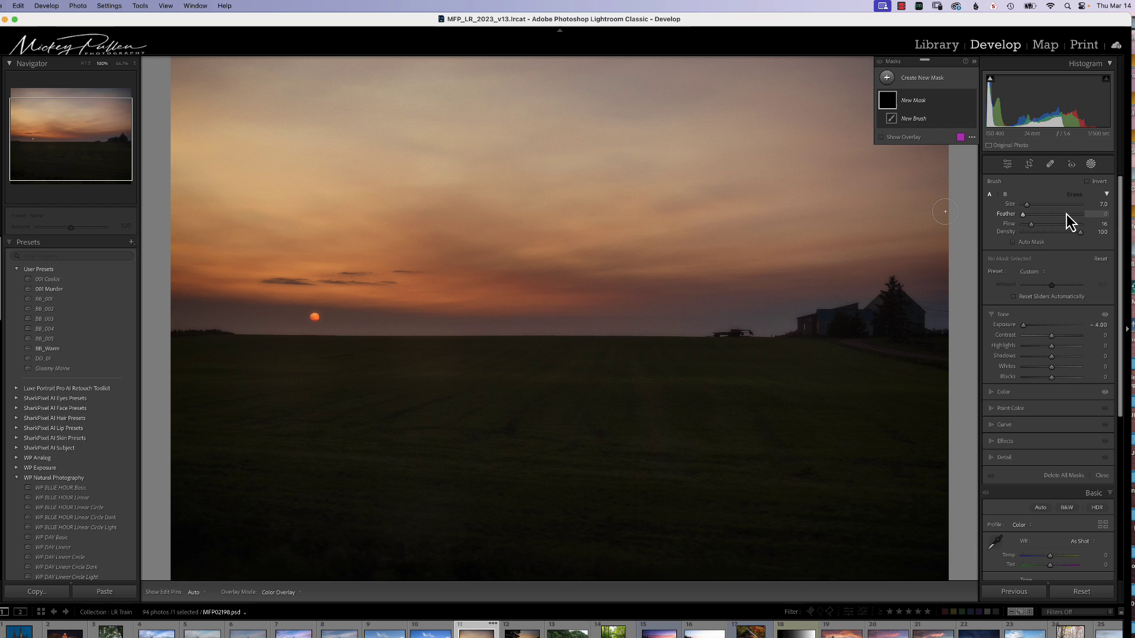
left_click_drag(1032, 225, 1086, 230)
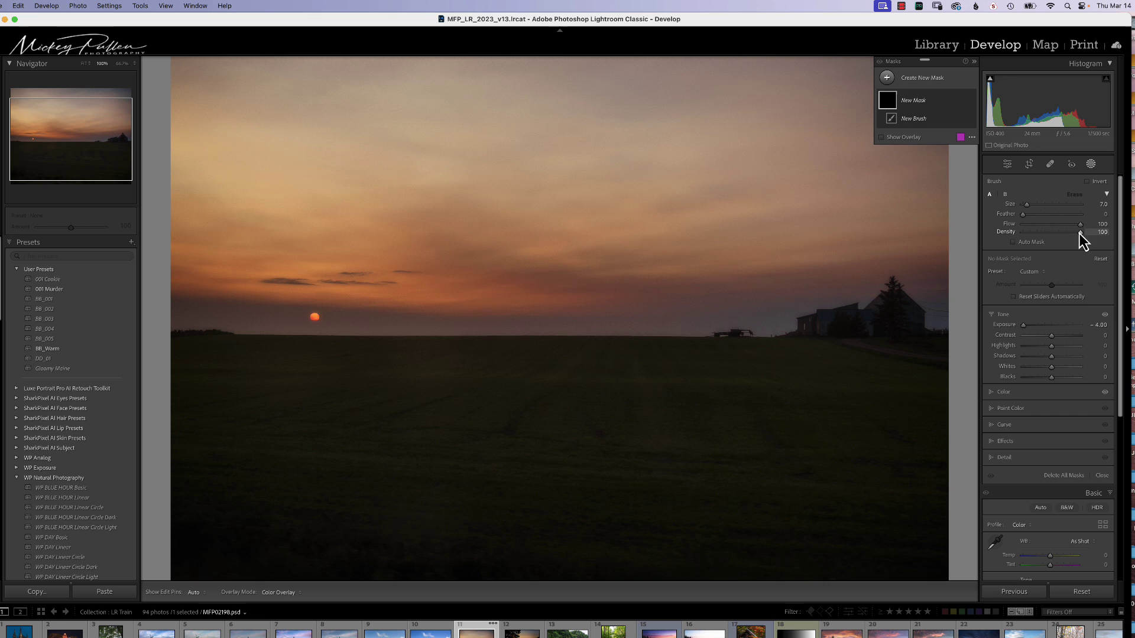
left_click_drag(680, 152, 469, 151)
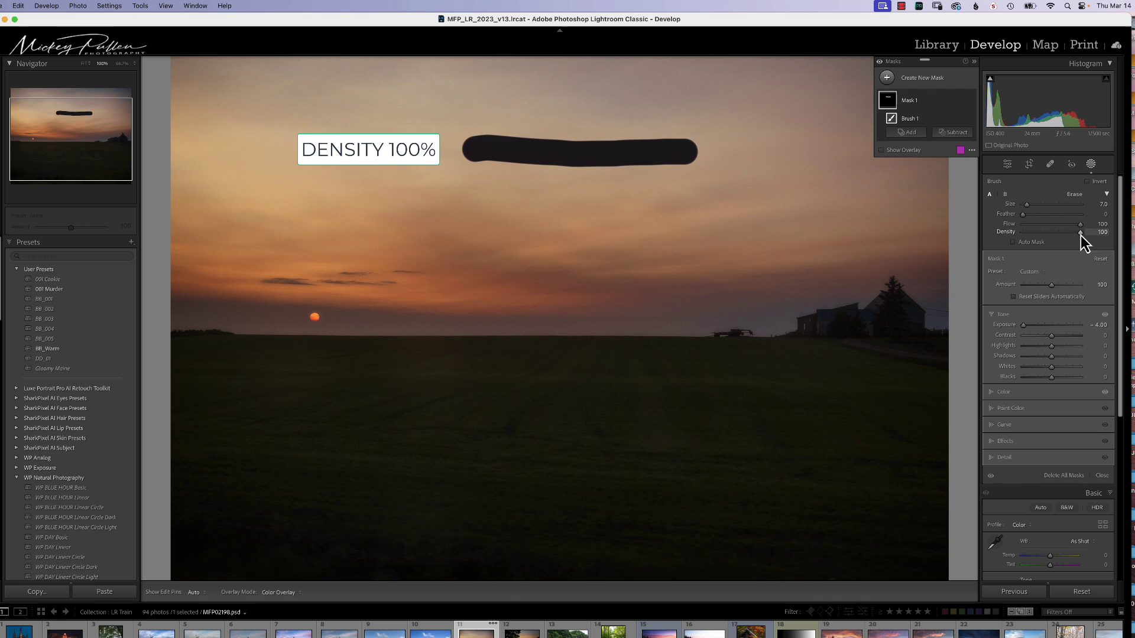
Step: Paint two stripes below the first at density about 50 and 26
left_click_drag(1055, 236, 1051, 239)
left_click_drag(689, 202, 466, 201)
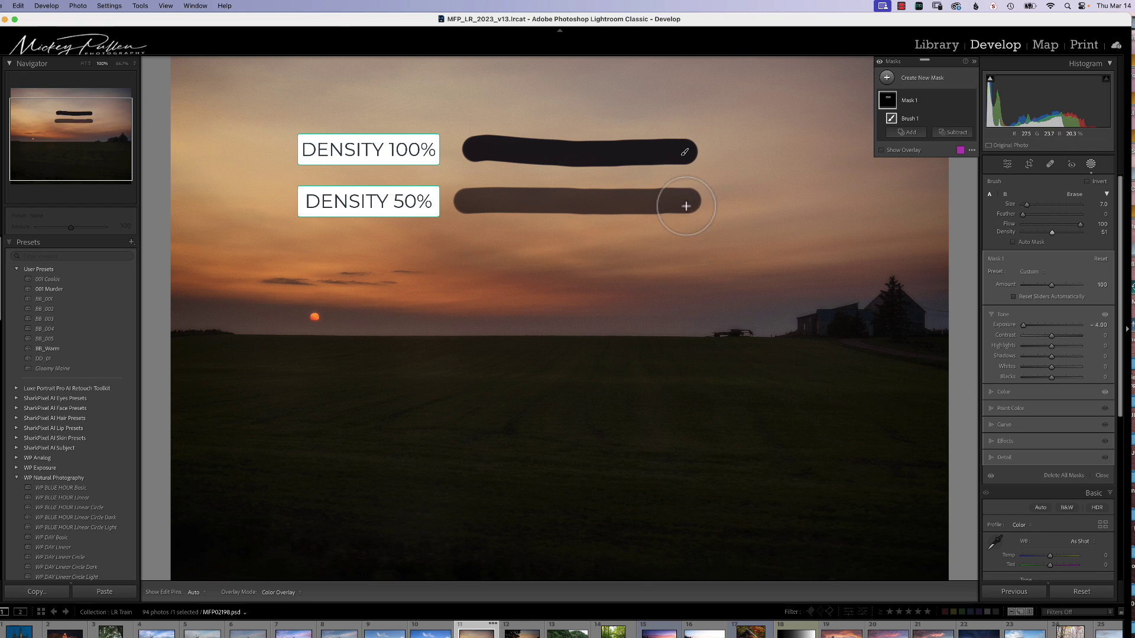
mouse_move(686, 205)
left_mouse_down()
mouse_move(493, 203)
mouse_move(697, 206)
mouse_move(463, 201)
left_mouse_up()
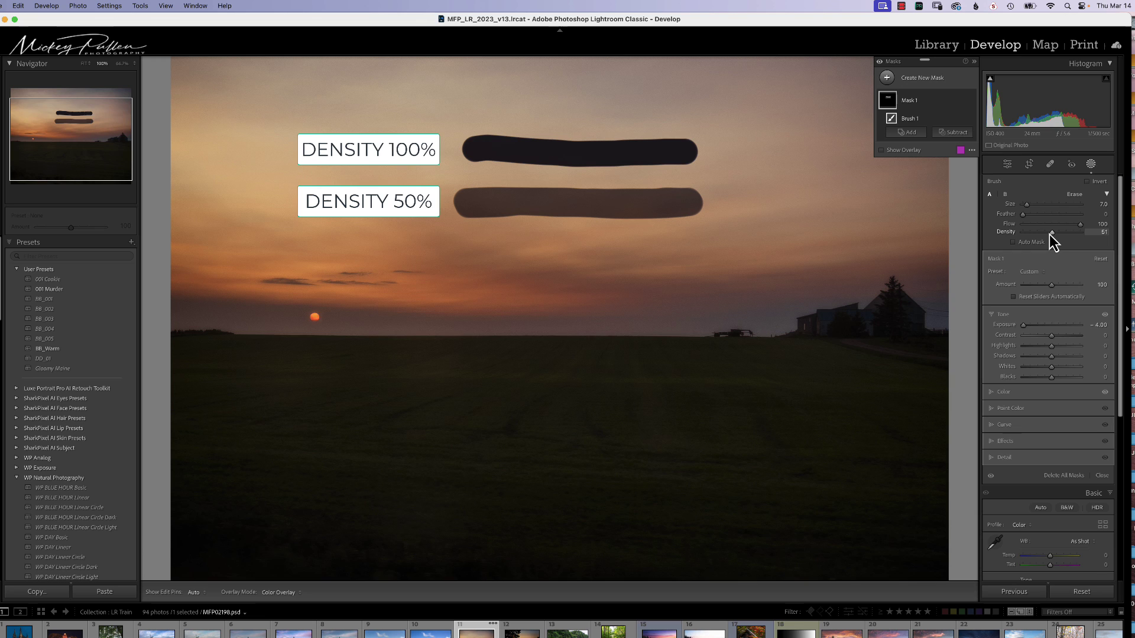
left_click_drag(1036, 239, 1037, 240)
left_click_drag(697, 253, 445, 261)
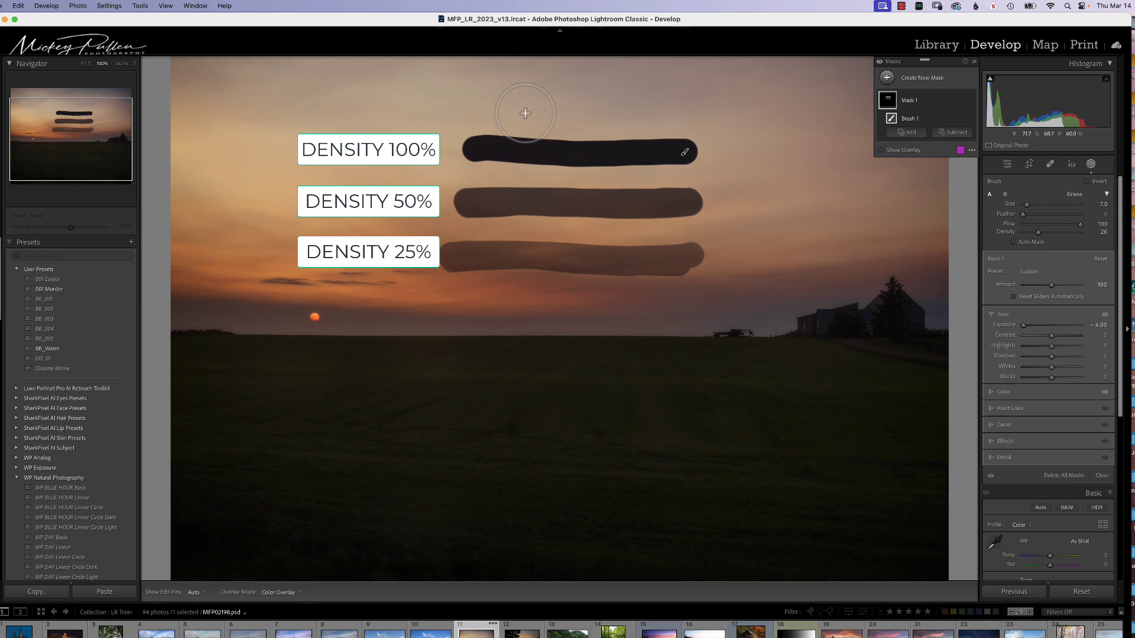
Step: Paint one straight vertical stroke at density 26 down through the three horizontal stripes
key("h")
left_click_drag(507, 114, 500, 300)
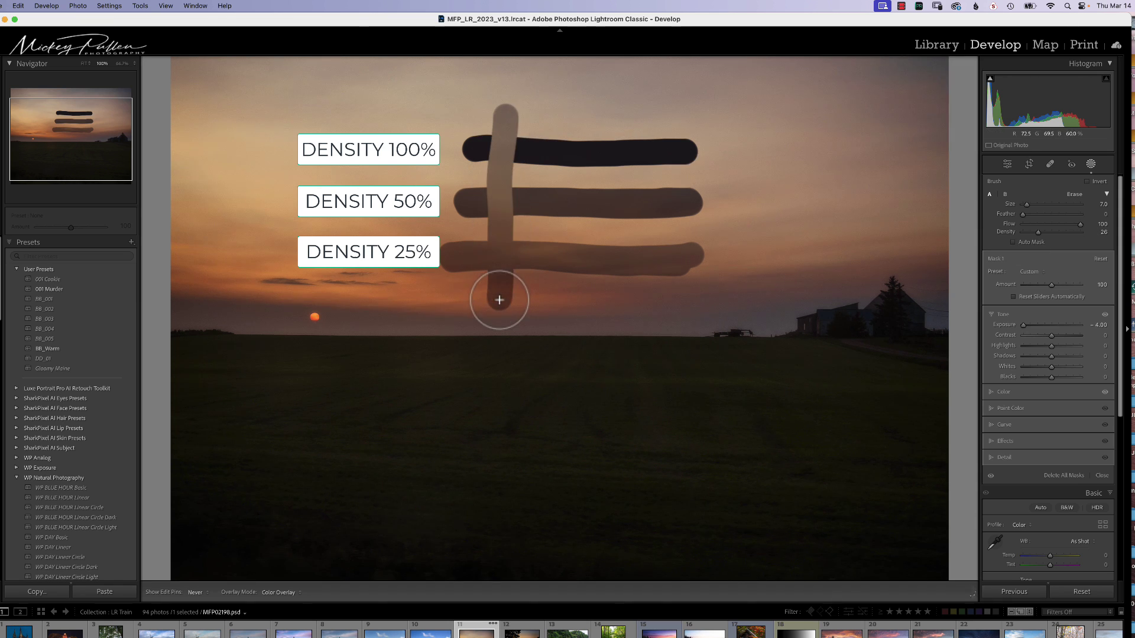
key("h")
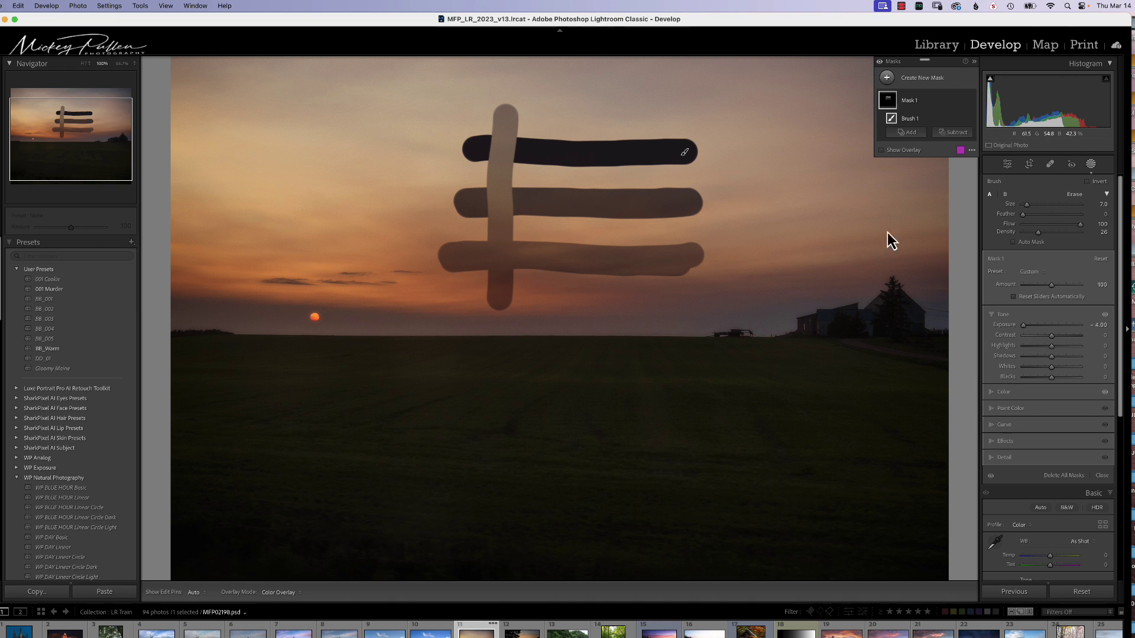
Step: Paint two vertical strokes across the stripes, at density about 50 and then 100
mouse_move(1040, 235)
left_mouse_down()
mouse_move(1054, 236)
mouse_move(1039, 235)
left_mouse_up()
left_click_drag(565, 112, 551, 304)
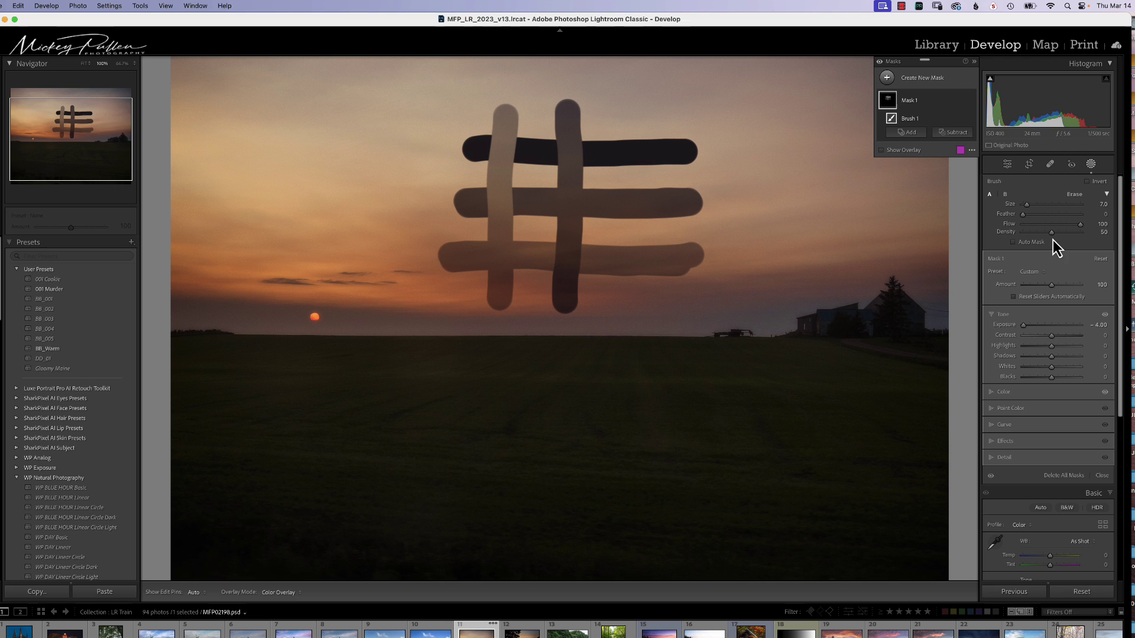
left_click_drag(1052, 235, 1097, 233)
left_click_drag(640, 118, 633, 320)
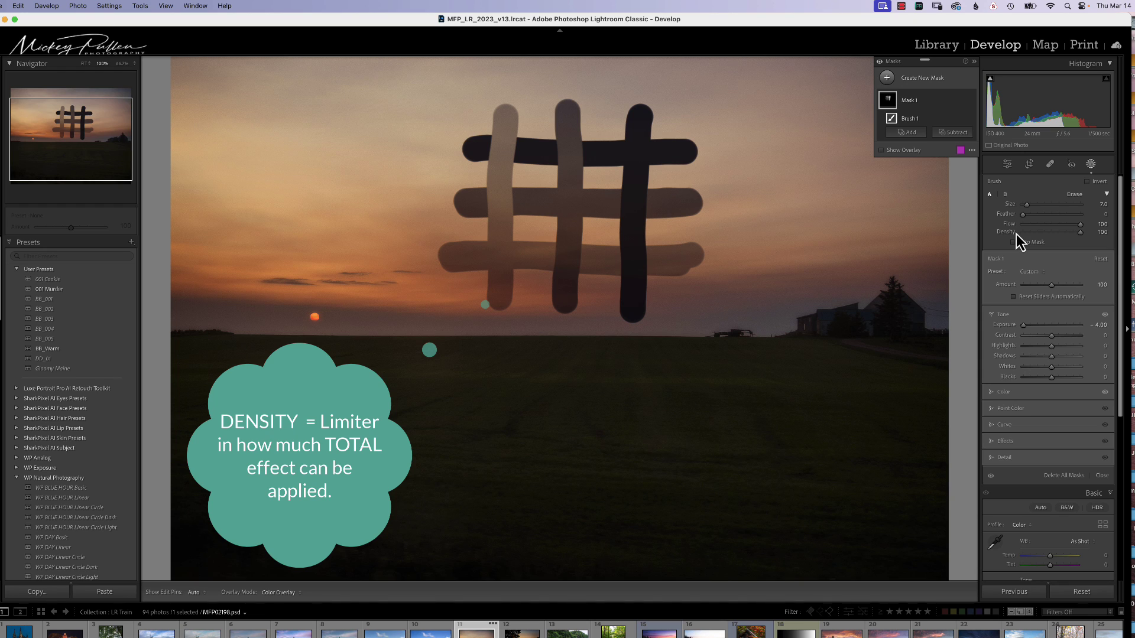
Step: Clear the density grid and paint a hard-edged feather 0 stroke across the sky with a new brush mask
left_click(1080, 592)
key("k")
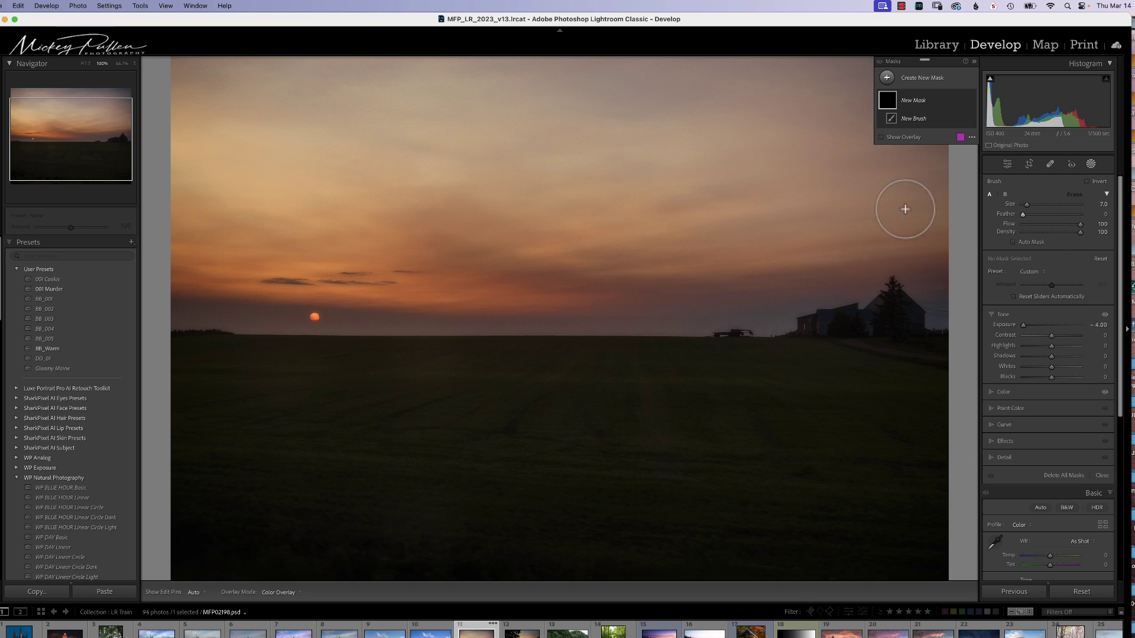
left_click_drag(693, 155, 503, 159)
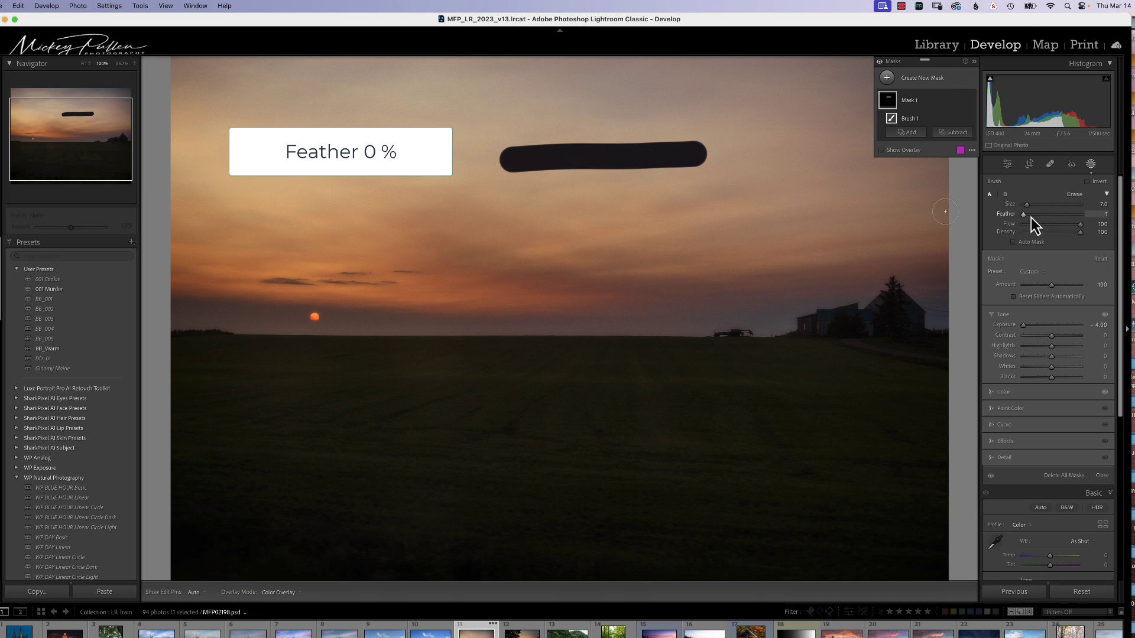
Step: Paint more horizontal sky strokes at feather about 50 and 100, plus a soft one near the horizon
left_click_drag(1051, 217, 1054, 217)
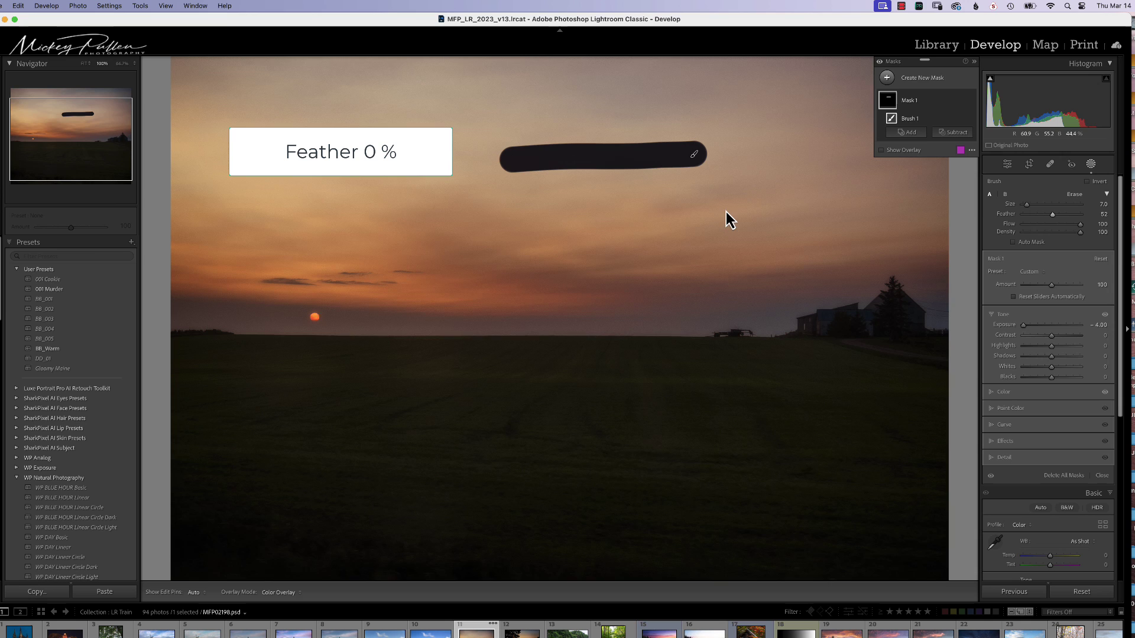
left_click_drag(704, 211, 481, 208)
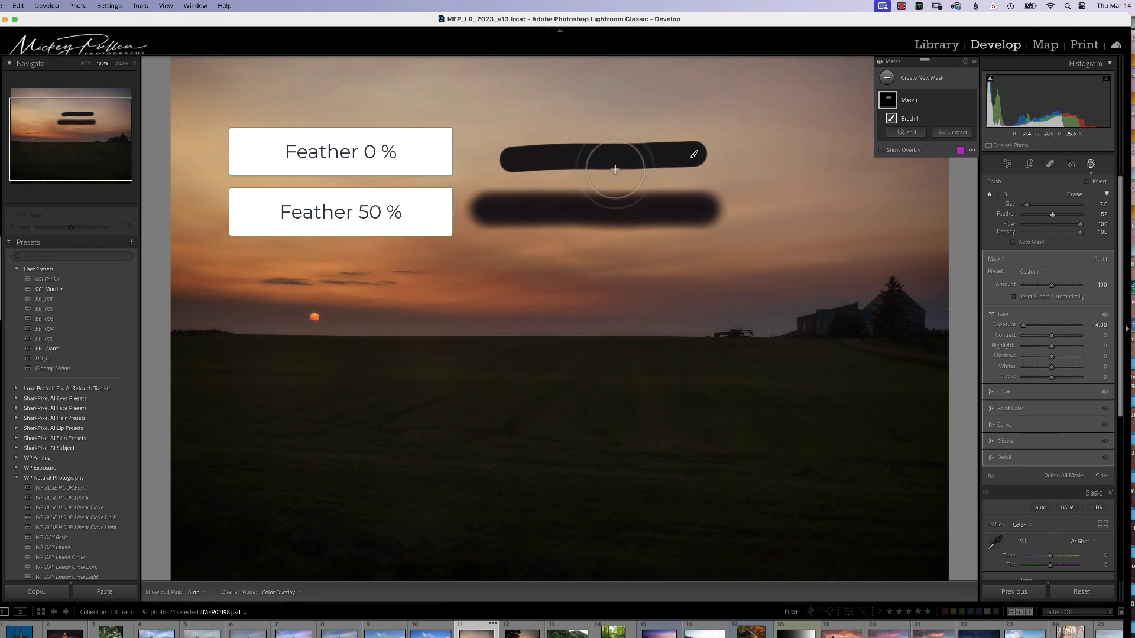
left_click_drag(1052, 214, 1093, 215)
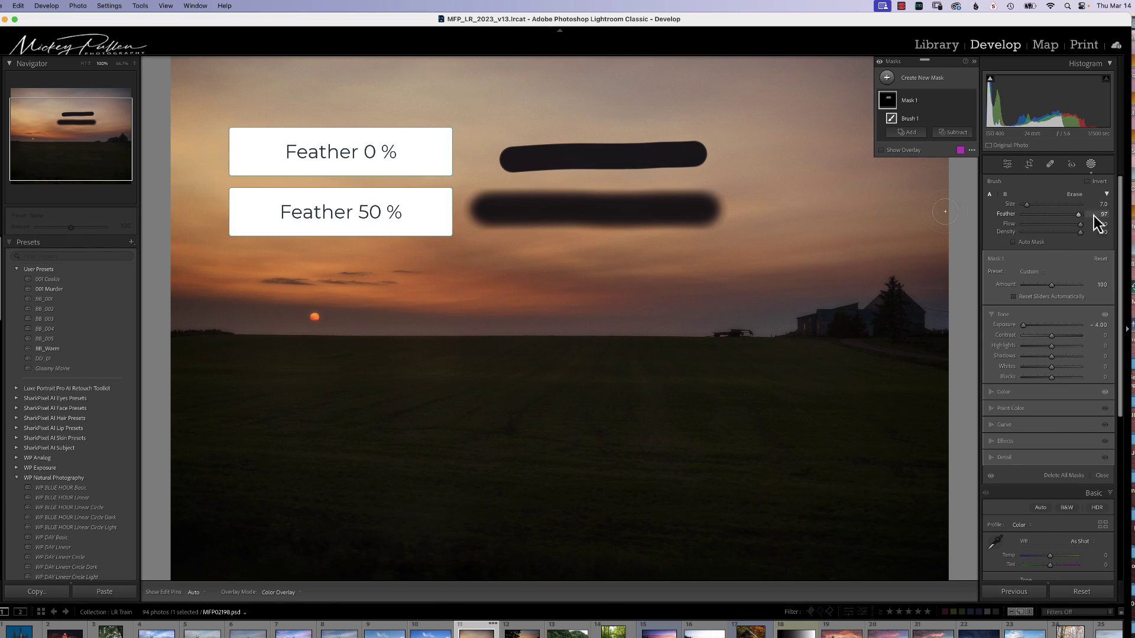
left_click_drag(708, 260, 469, 260)
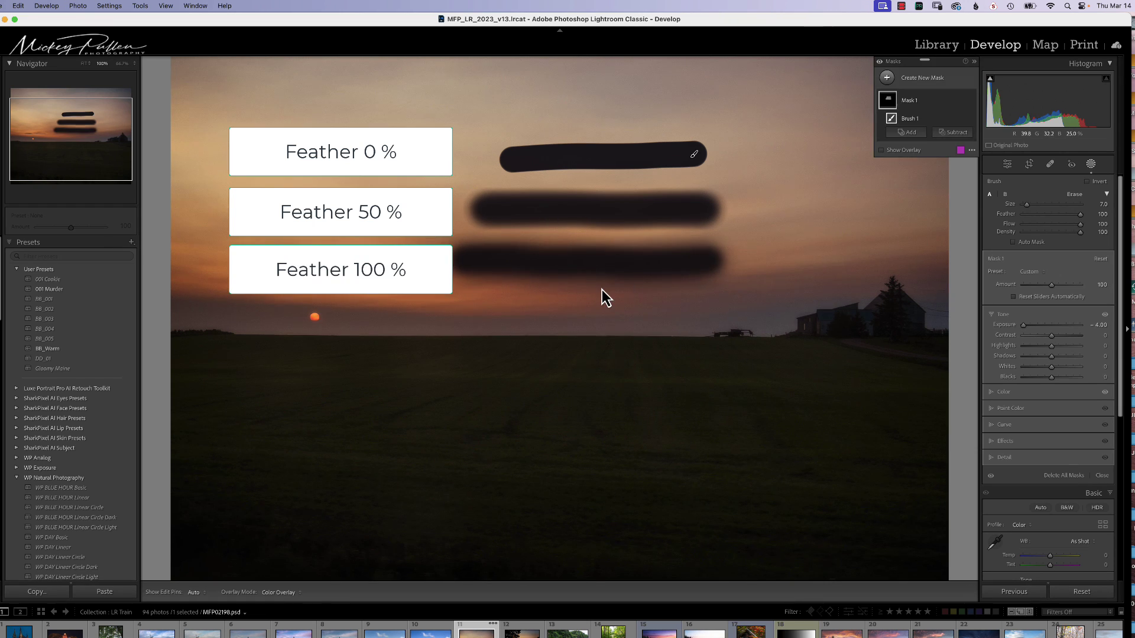
left_click(590, 319)
key("h")
mouse_move(565, 315)
left_mouse_down()
mouse_move(461, 316)
mouse_move(615, 321)
left_mouse_up()
key("h")
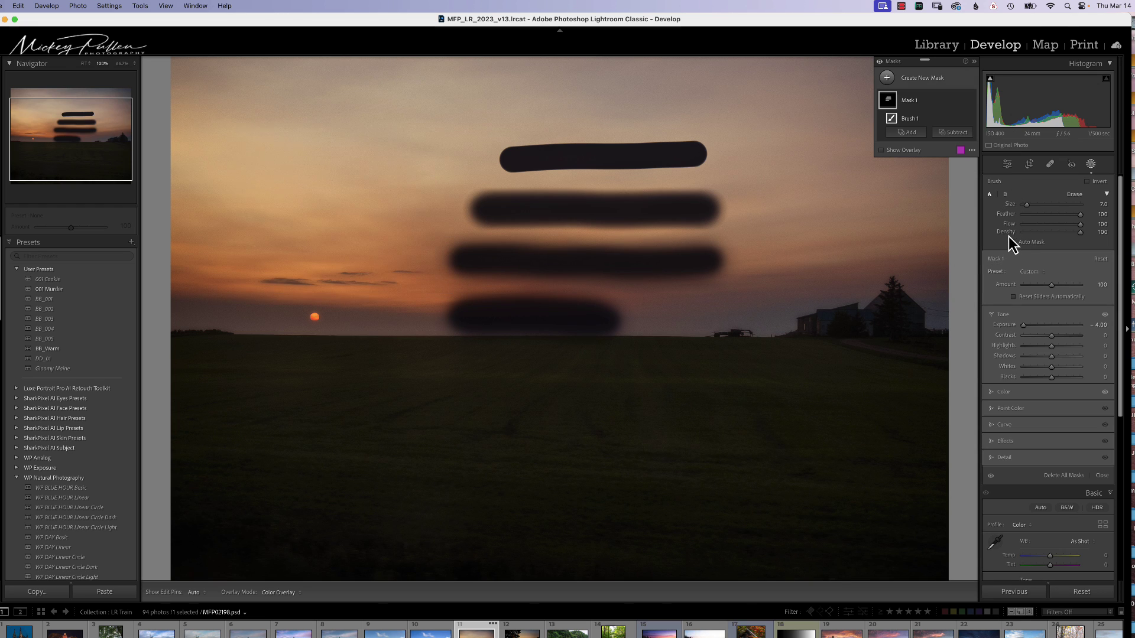
Step: Delete all brush masks, then zoom to 200% and pan to the sun and horizon
left_click(1067, 592)
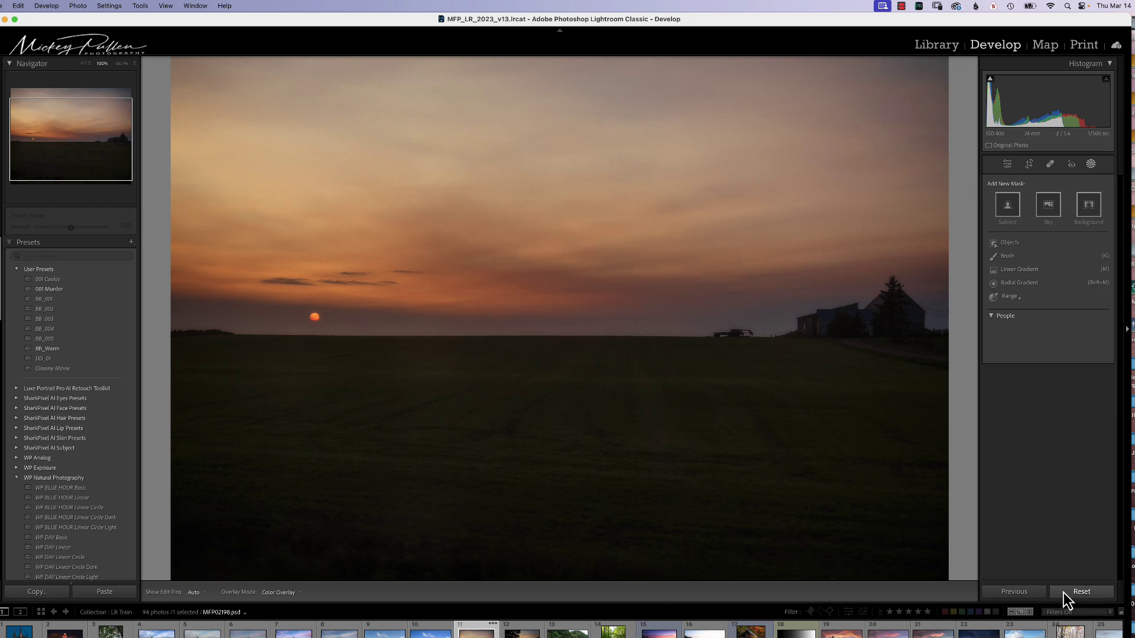
left_click(903, 395)
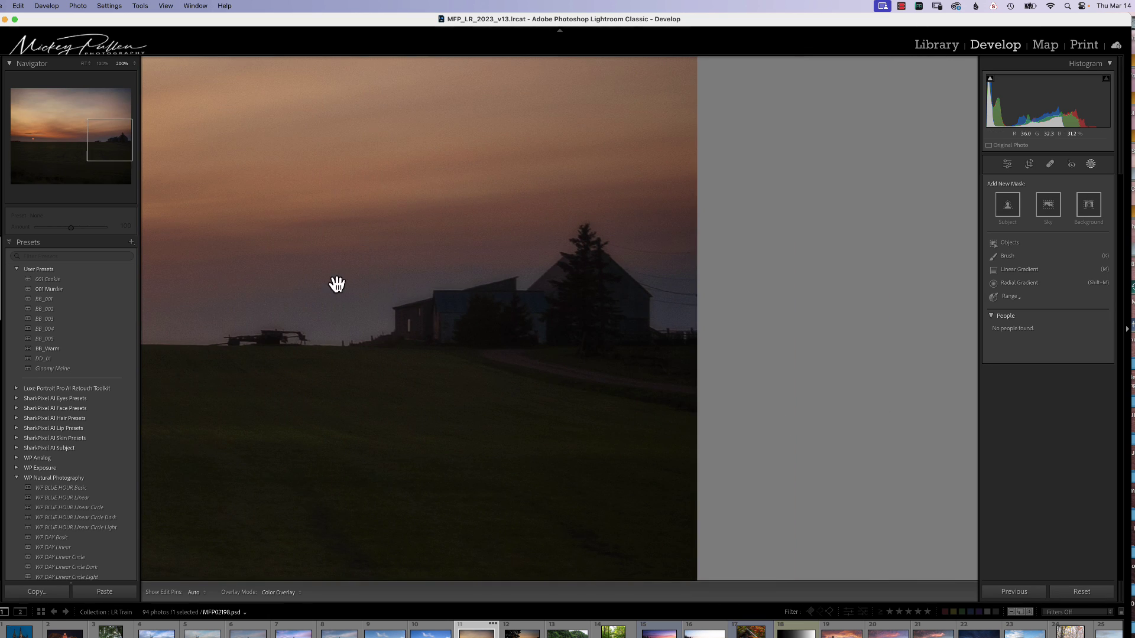
left_click_drag(337, 282, 1026, 273)
mouse_move(715, 329)
left_mouse_down()
mouse_move(838, 355)
mouse_move(779, 360)
mouse_move(804, 355)
left_mouse_up()
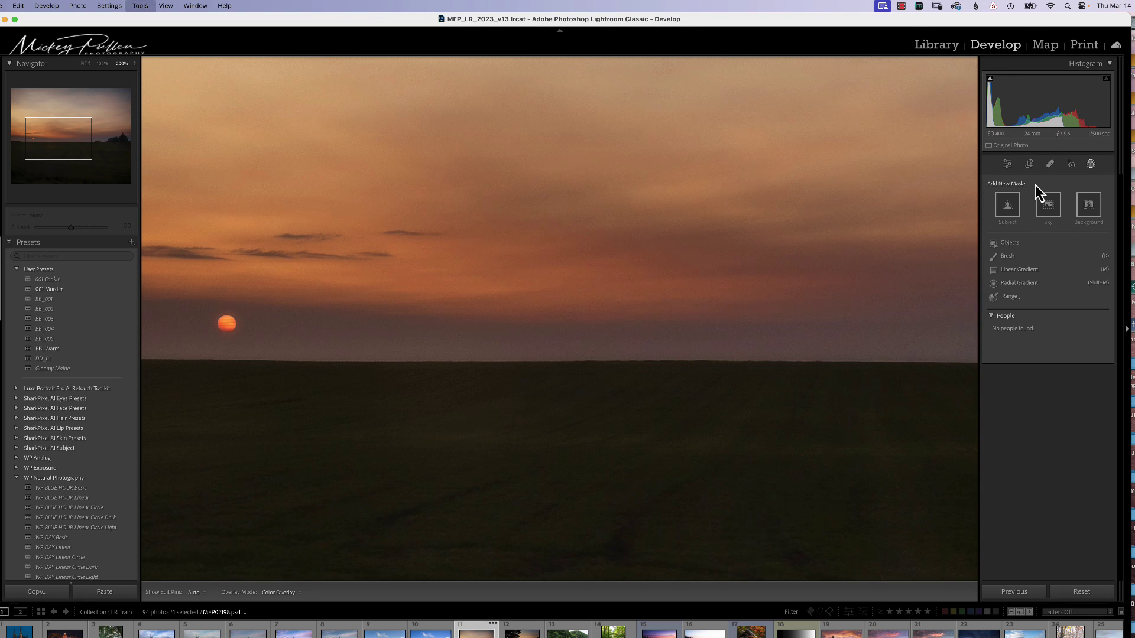
key("k")
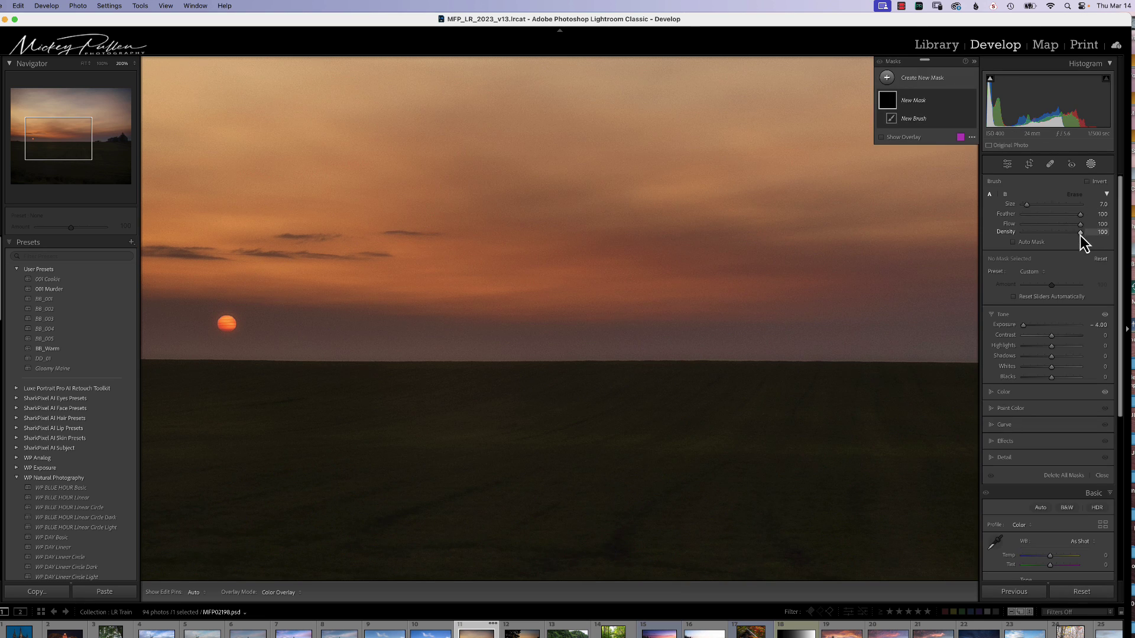
left_click_drag(1080, 214, 993, 225)
scroll(840, 244, "up", 4)
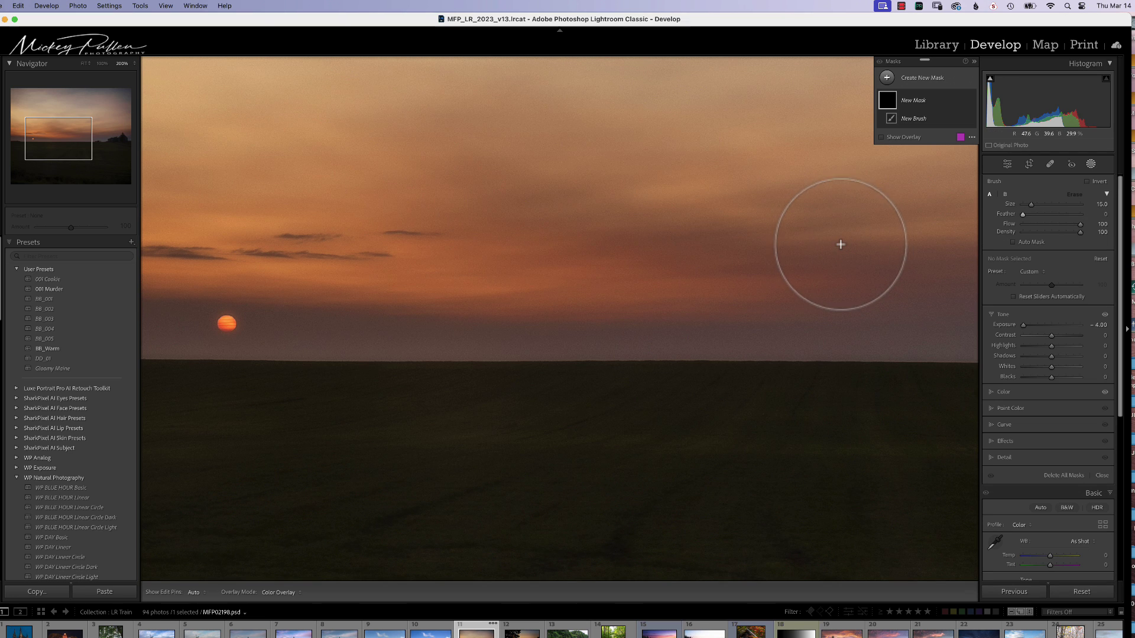
scroll(841, 244, "down", 1)
left_click_drag(1024, 325, 1057, 328)
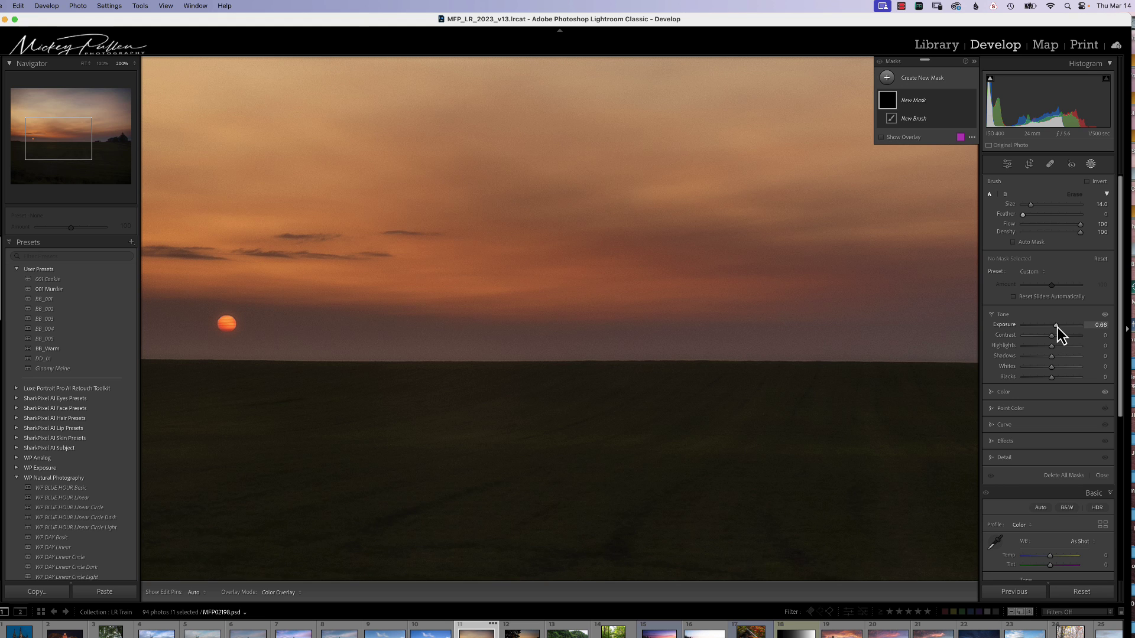
left_click(1004, 392)
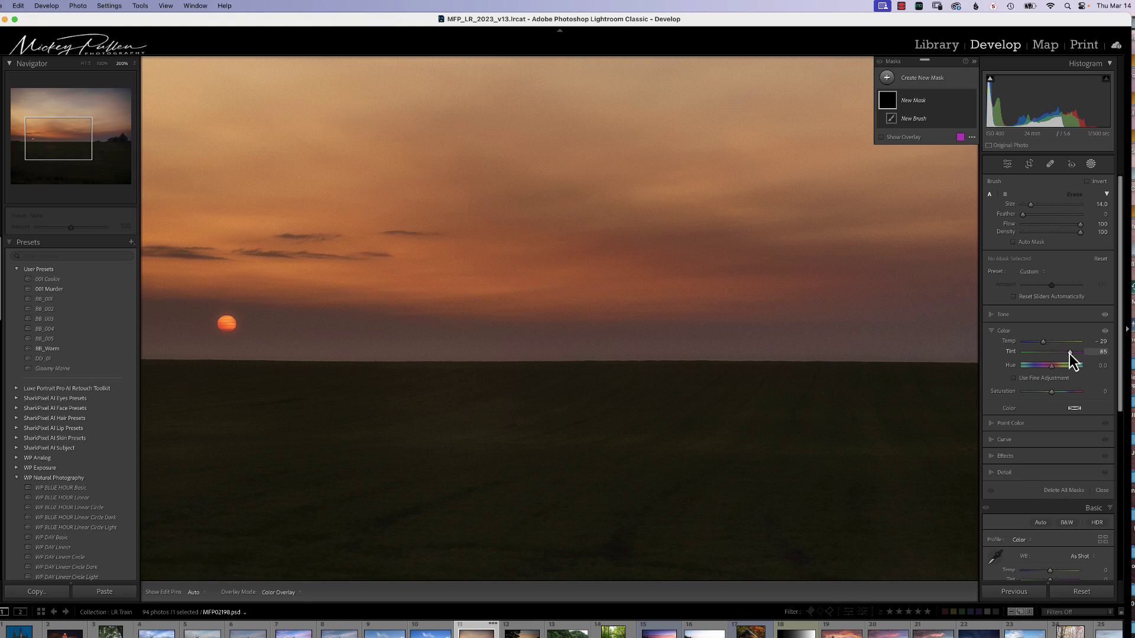
mouse_move(1069, 353)
left_mouse_down()
mouse_move(1054, 345)
mouse_move(1065, 354)
left_mouse_up()
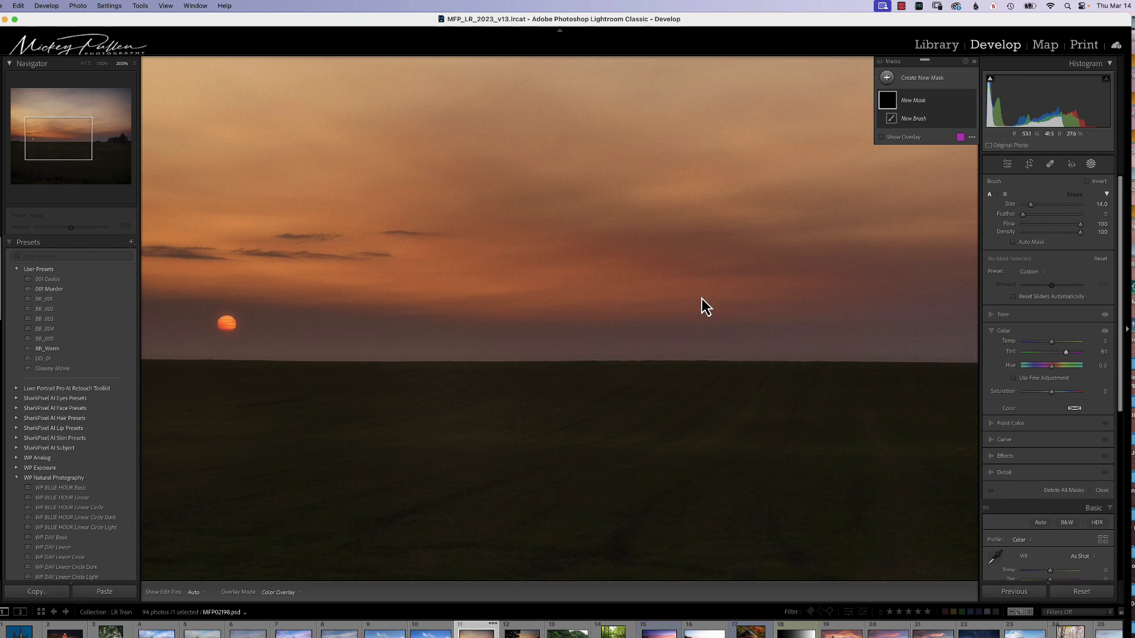
left_click_drag(773, 294, 396, 294)
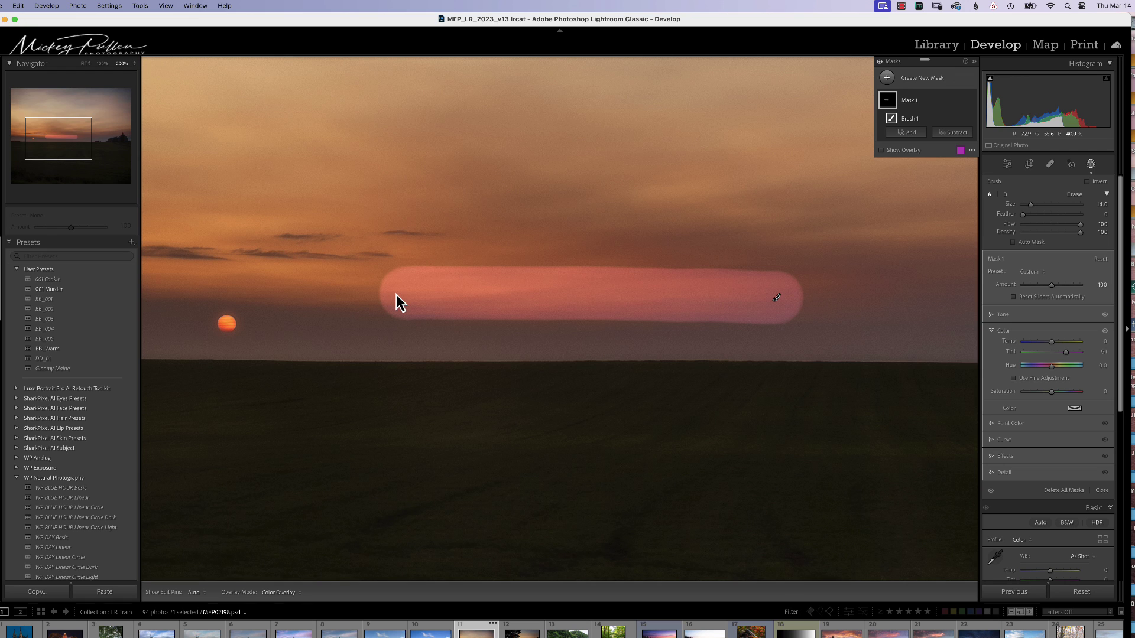
key("super+z")
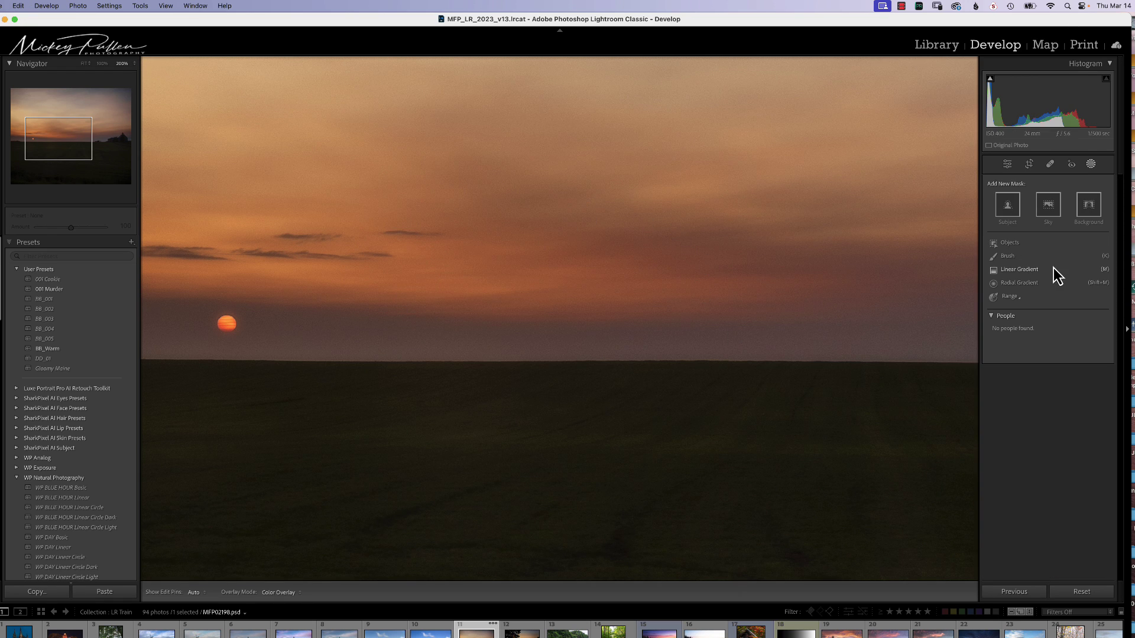
Step: Start a new brush mask with feather 100, flow 12 and density 30
key("k")
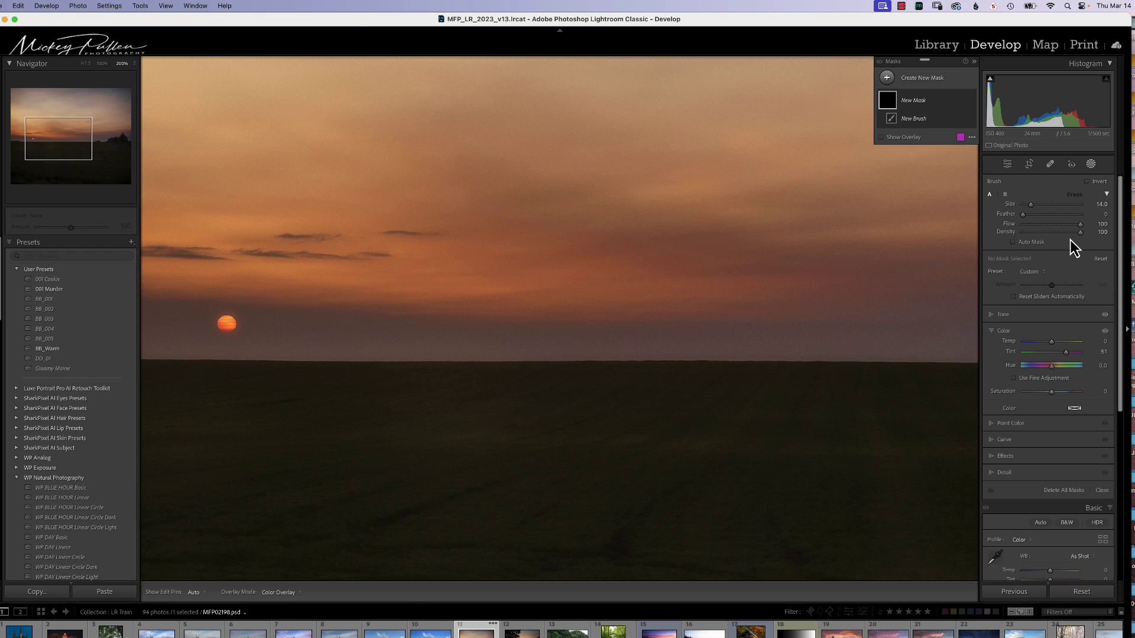
left_click_drag(1023, 215, 1080, 217)
scroll(1087, 232, "down", 1)
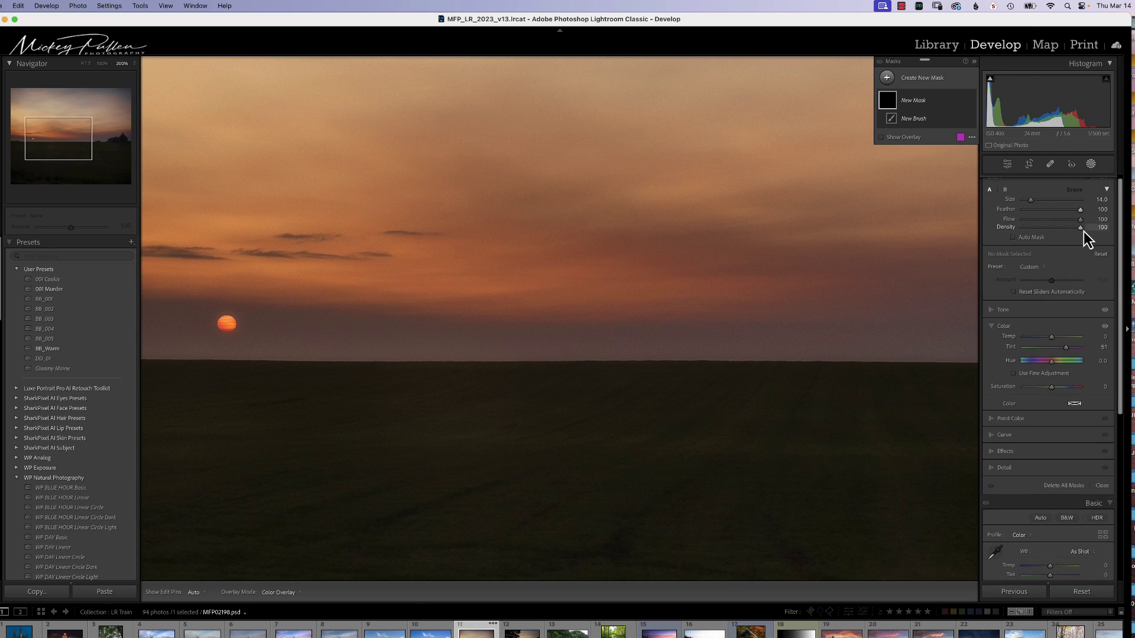
left_click_drag(1081, 223, 1028, 236)
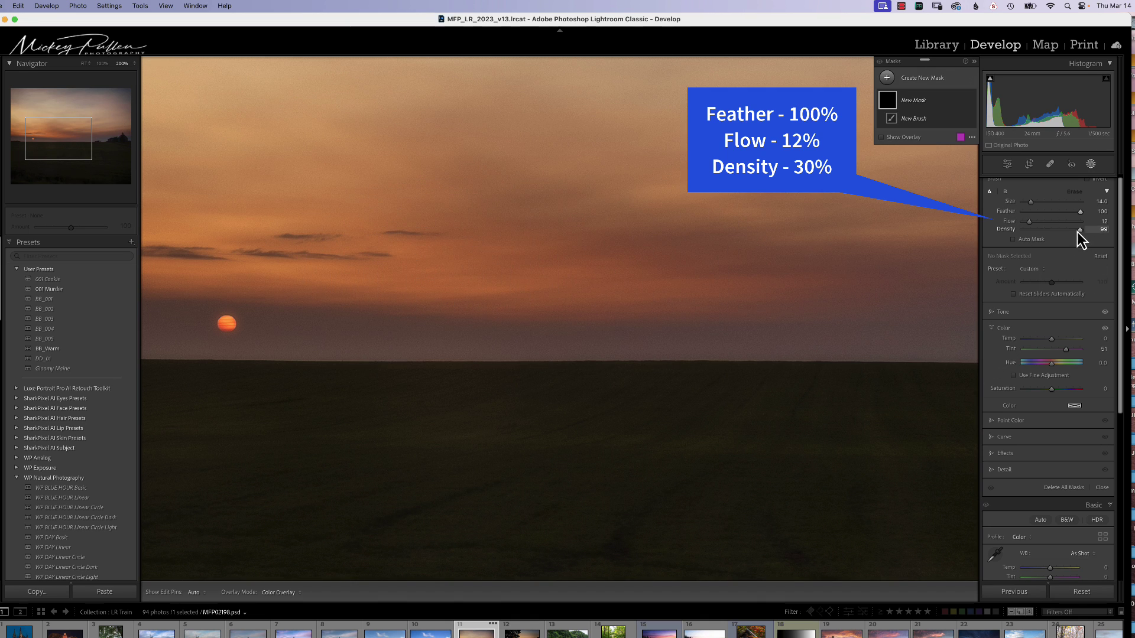
left_click_drag(1079, 231, 1042, 240)
left_click(1005, 312)
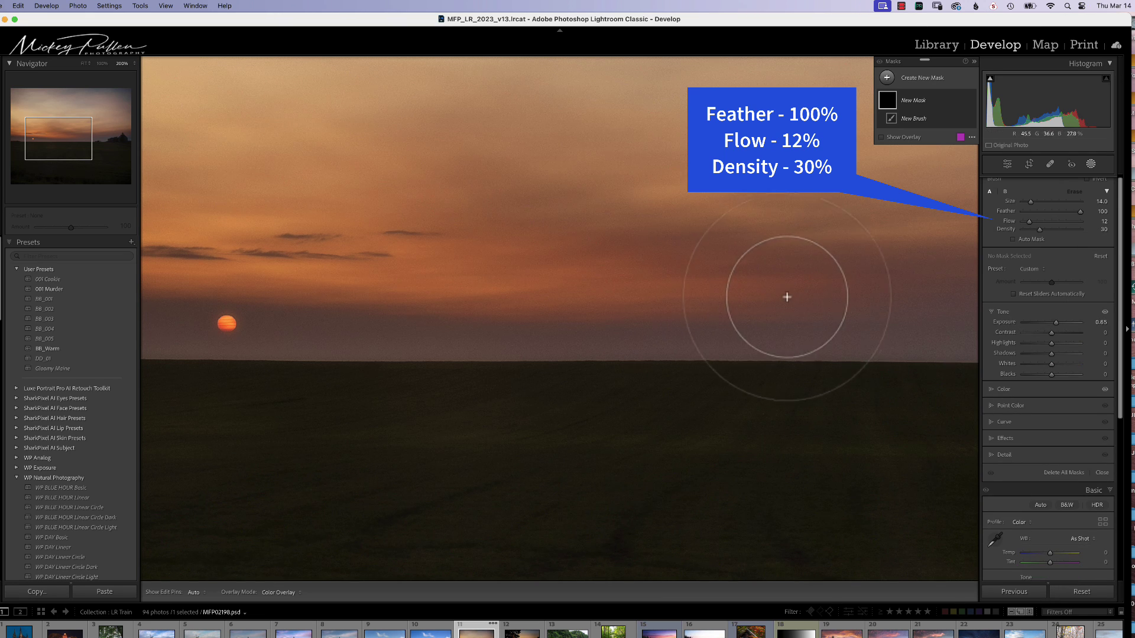
Step: Paint a soft 0.65-exposure brightening stroke across the sky and compare before/after
key("h")
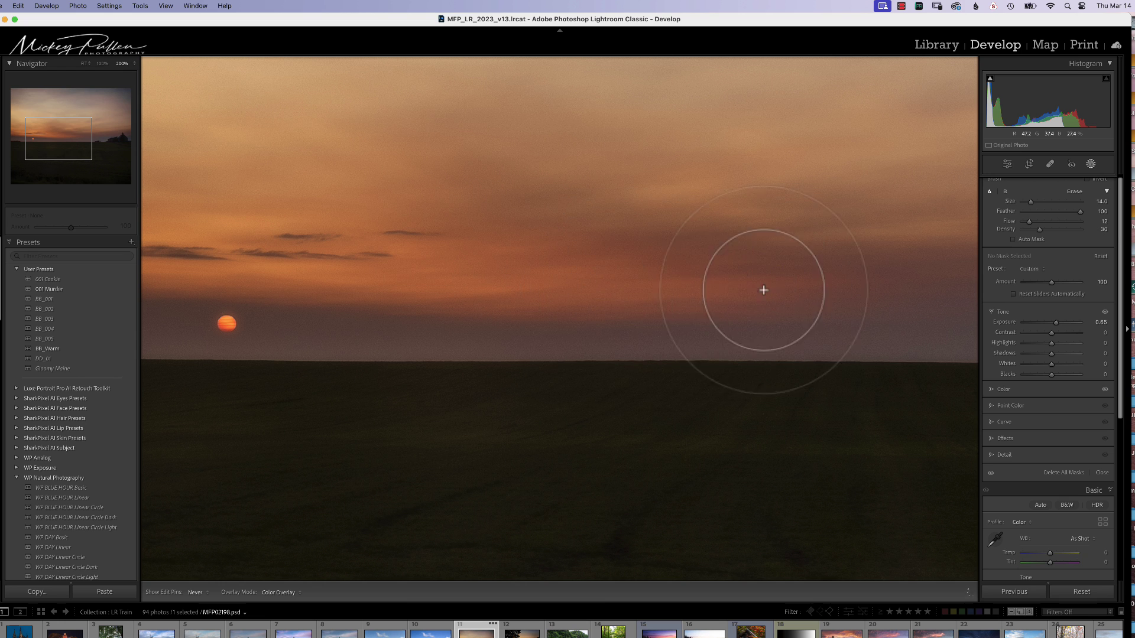
left_click_drag(639, 269, 601, 279)
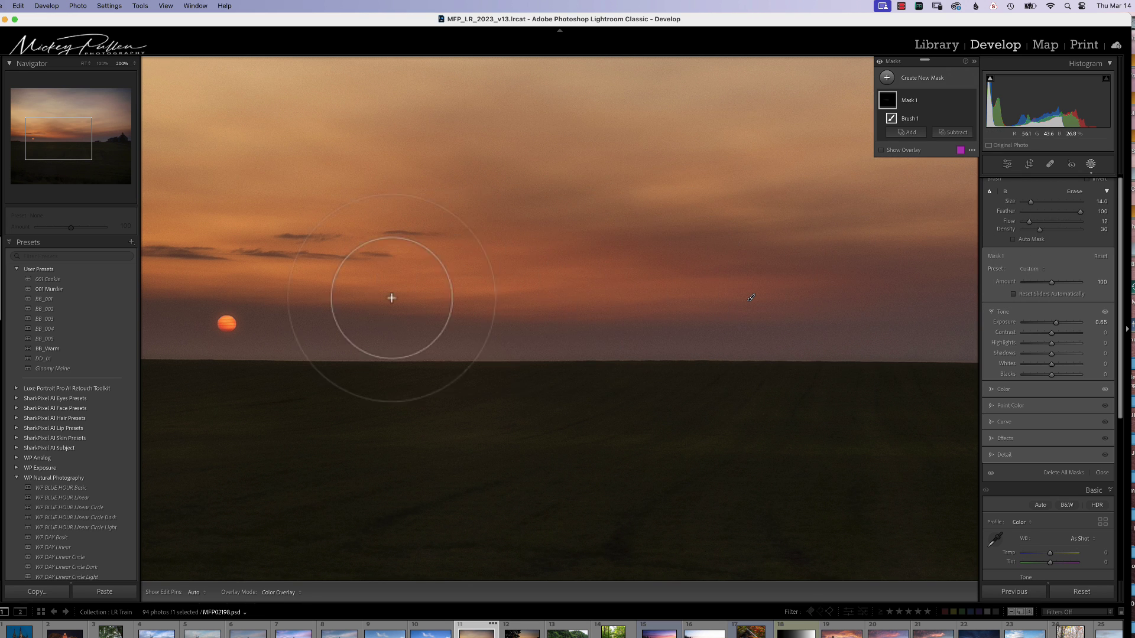
key("backslash")
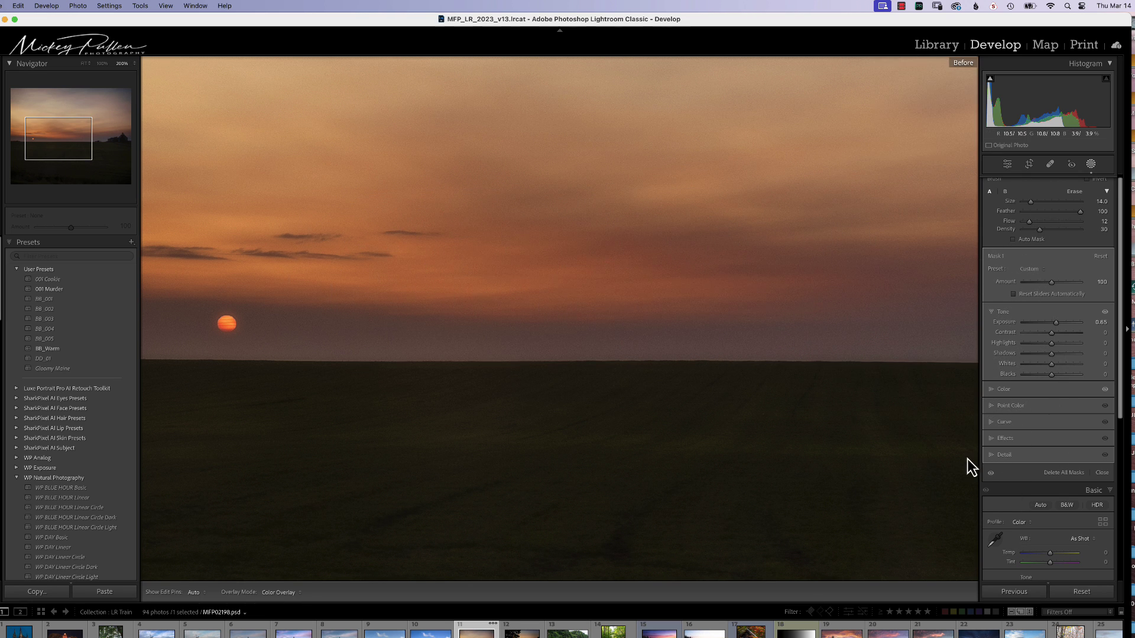
key("backslash")
key("backslash")
key("backslash")
key("backslash")
key("backslash")
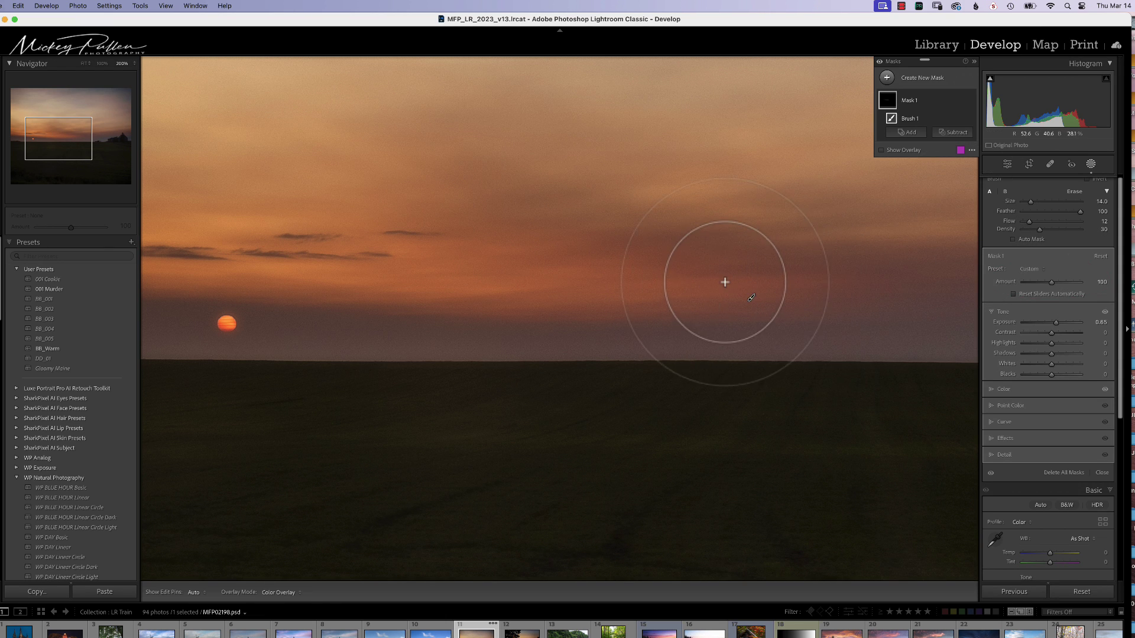
Step: Raise Mask 1's Amount from 100 to 200 to double its sky brightening
key("h")
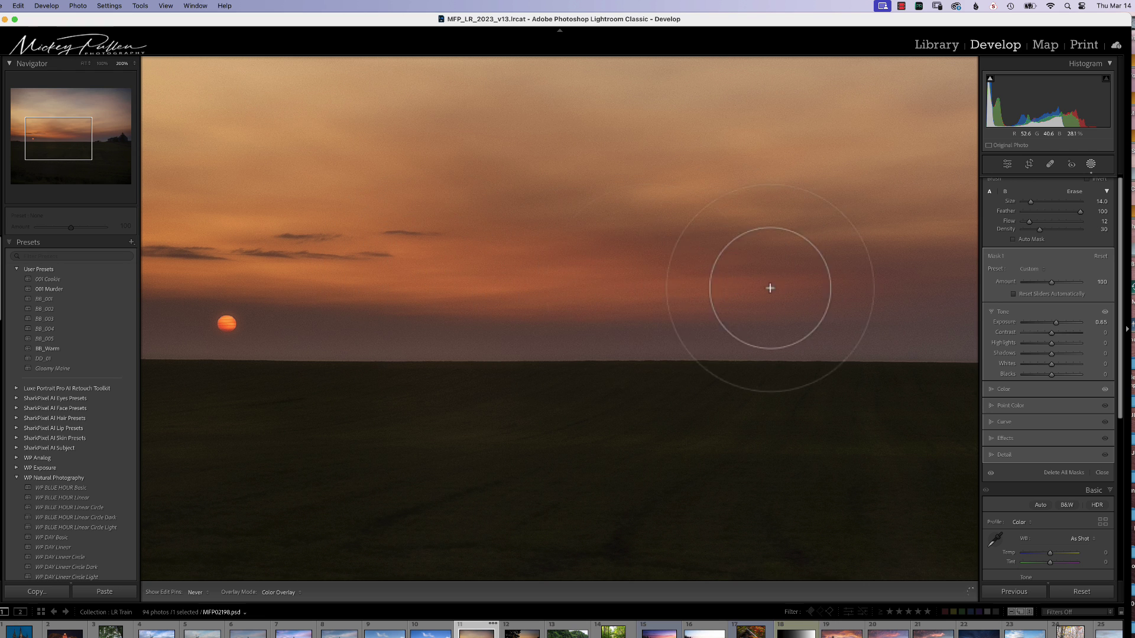
key("h")
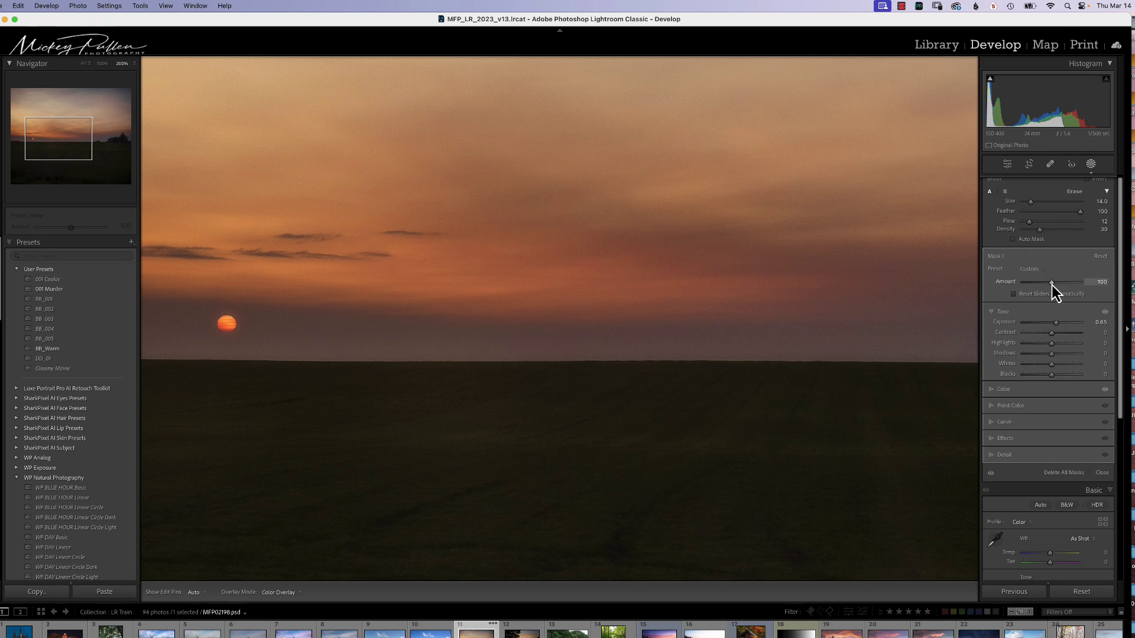
left_click_drag(1052, 285, 1097, 289)
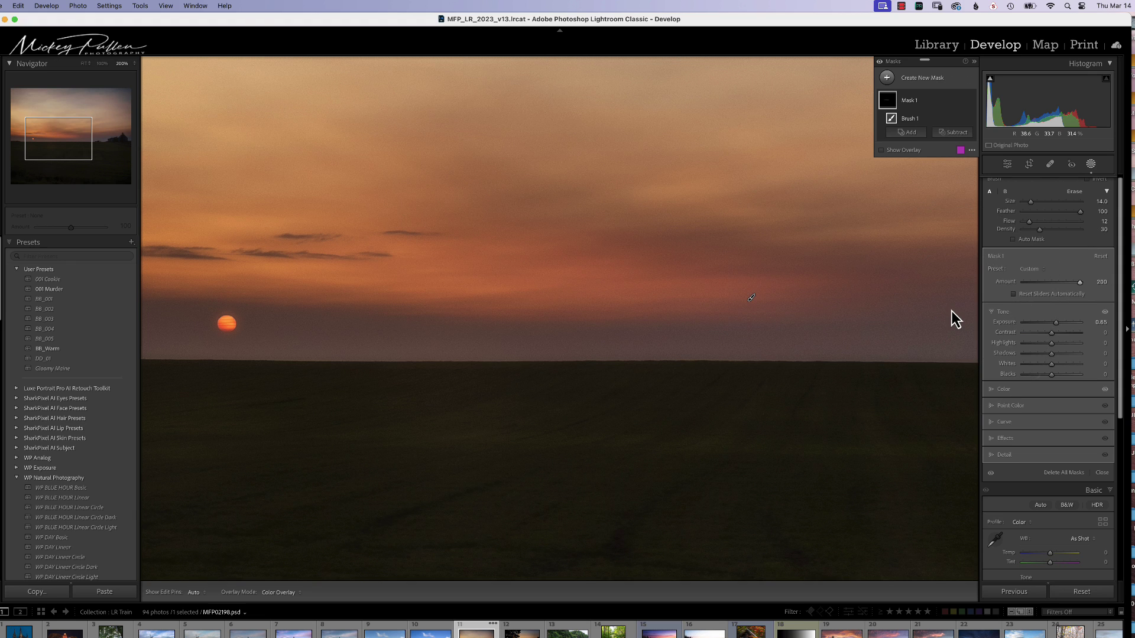
scroll(1064, 266, "down", 1)
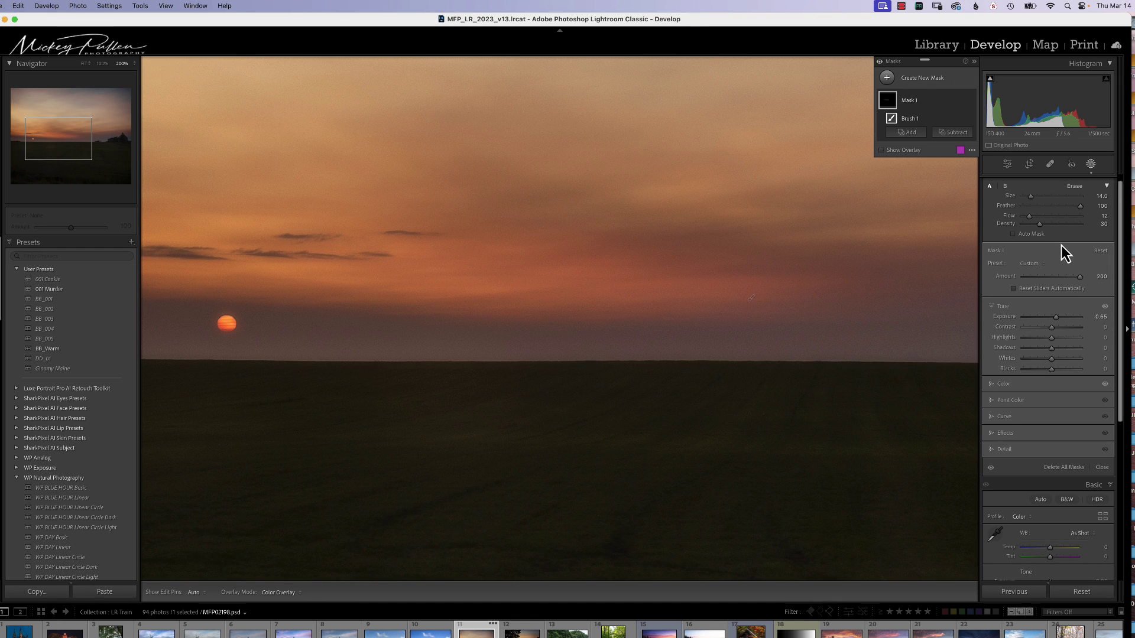
Step: Paint along the right horizon at density 71 and flow 70, then push exposure to about 3.16
left_click_drag(1040, 225, 1065, 226)
left_click(1062, 219)
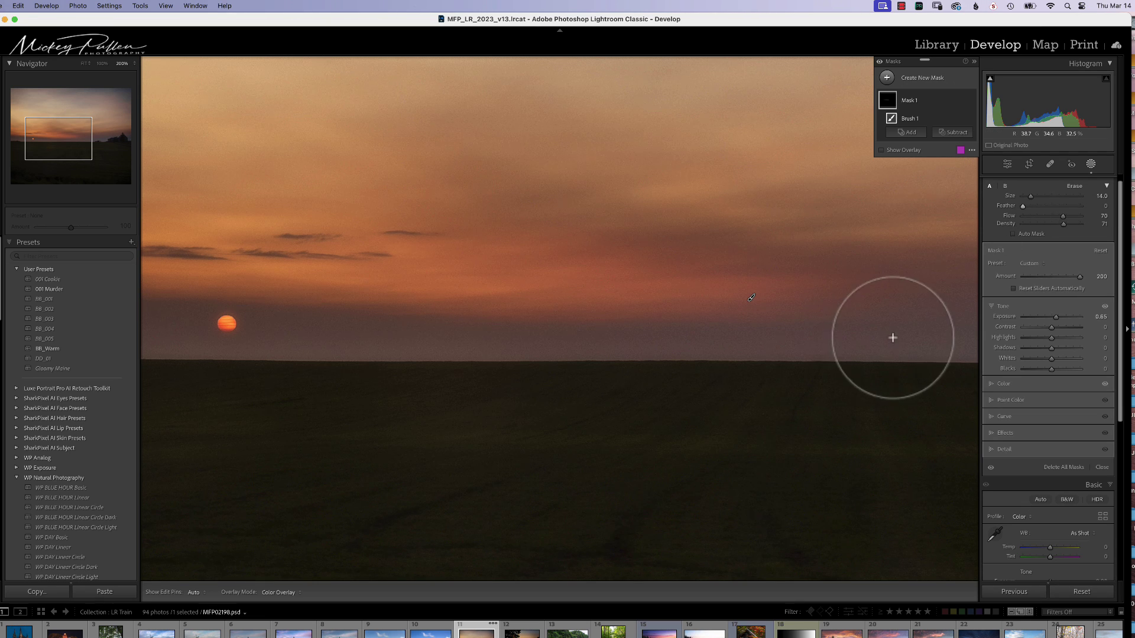
mouse_move(892, 337)
left_mouse_down()
mouse_move(849, 339)
mouse_move(893, 336)
mouse_move(769, 338)
left_mouse_up()
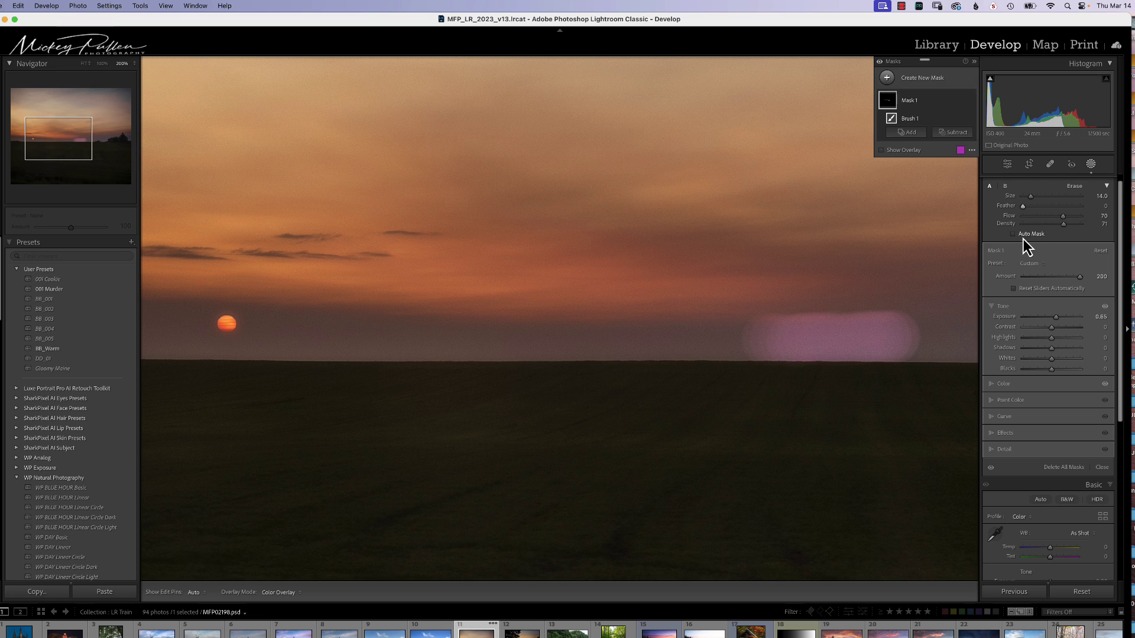
mouse_move(881, 337)
left_mouse_down()
mouse_move(677, 347)
mouse_move(942, 340)
mouse_move(697, 332)
left_mouse_up()
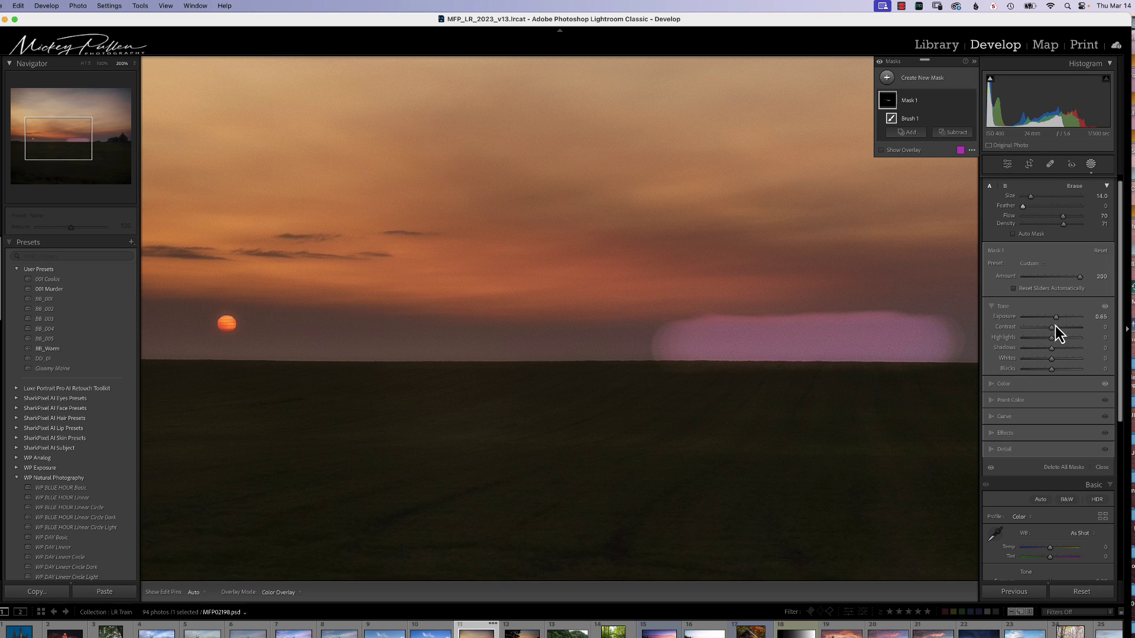
left_click_drag(1055, 324, 1055, 323)
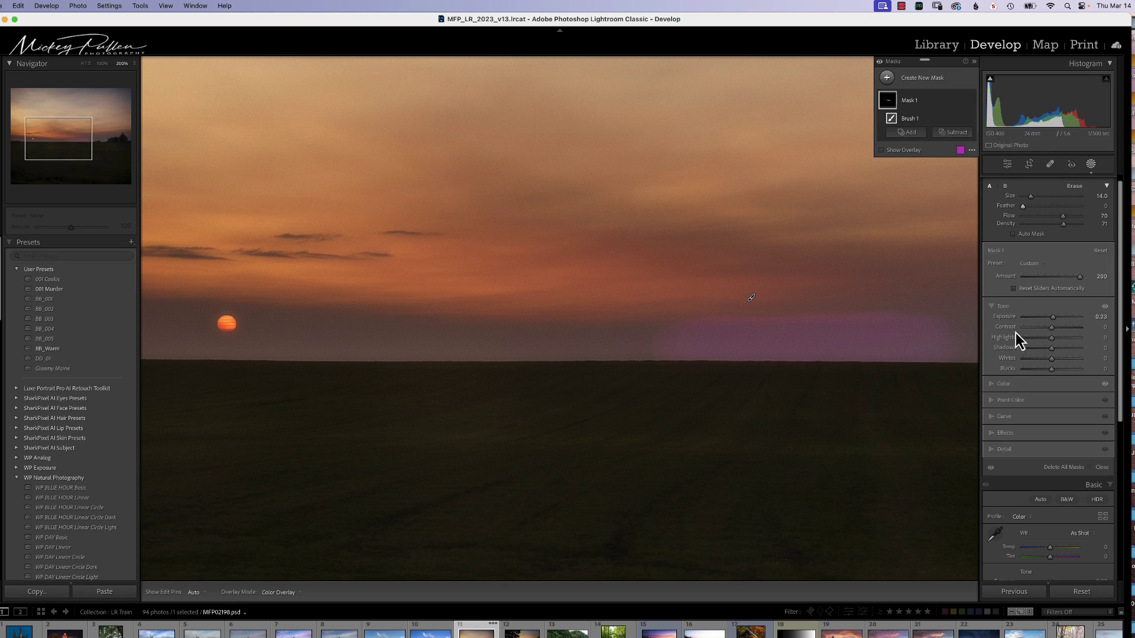
mouse_move(1052, 318)
left_mouse_down()
mouse_move(1084, 321)
mouse_move(1064, 325)
mouse_move(1073, 324)
left_mouse_up()
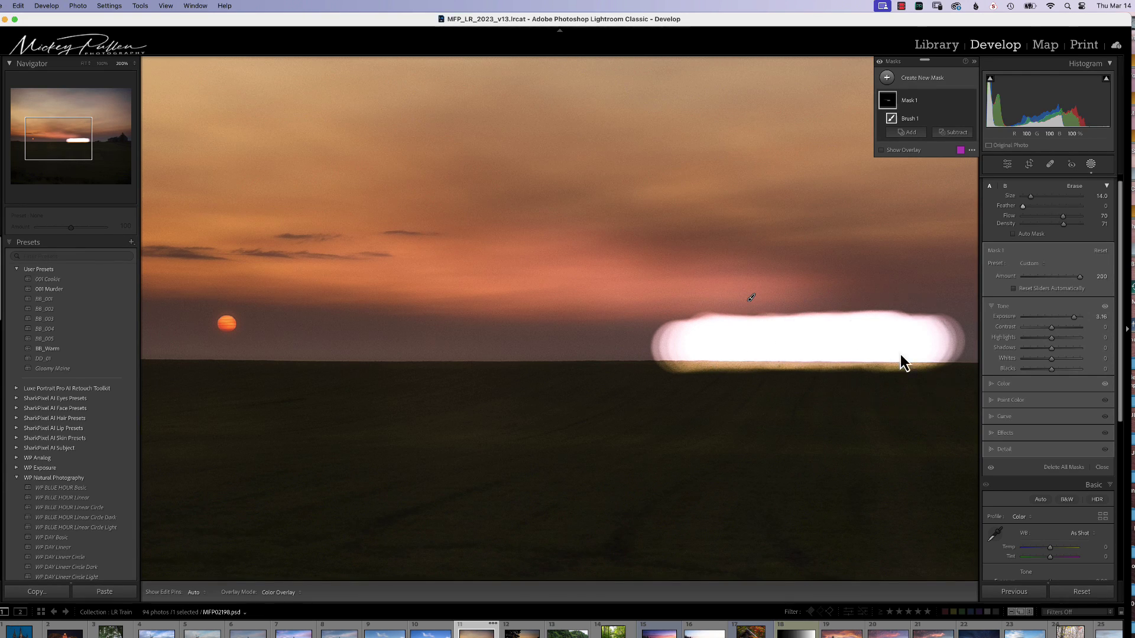
Step: Lower the horizon mask's exposure to 0.80, toggling the edit pins to inspect the glow
left_click_drag(1077, 321, 1054, 329)
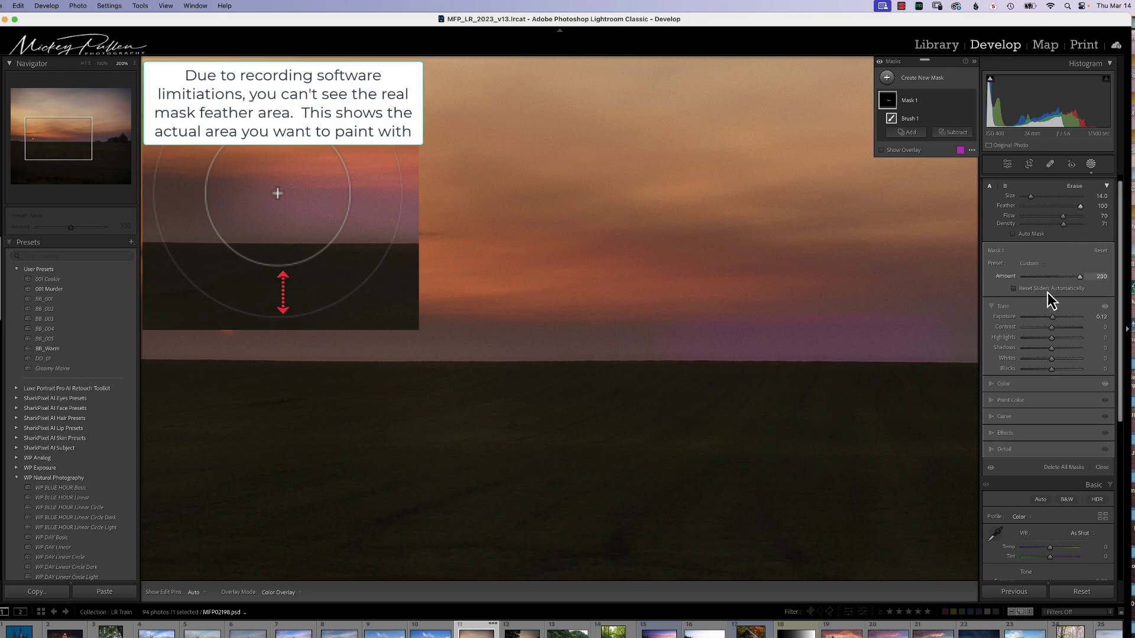
left_click_drag(1054, 320, 1058, 319)
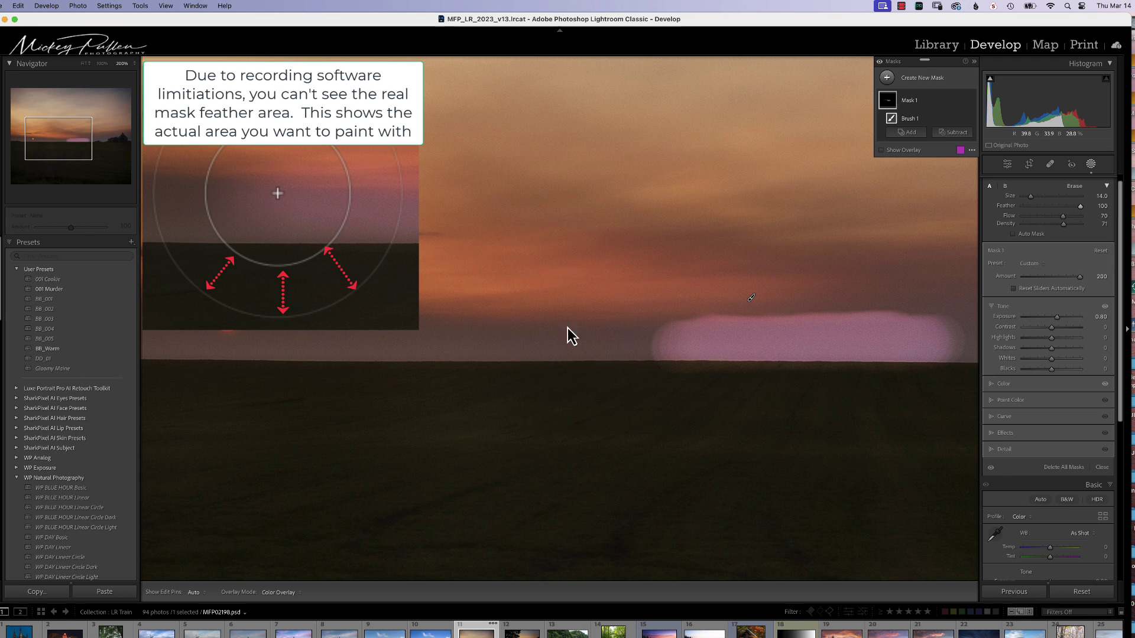
key("h")
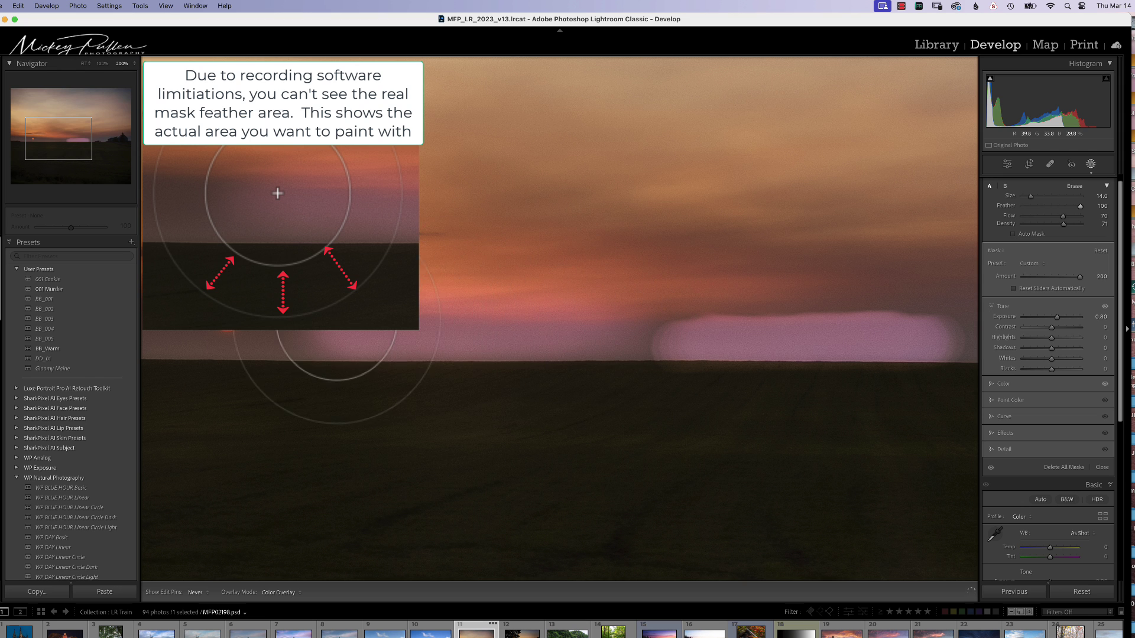
key("h")
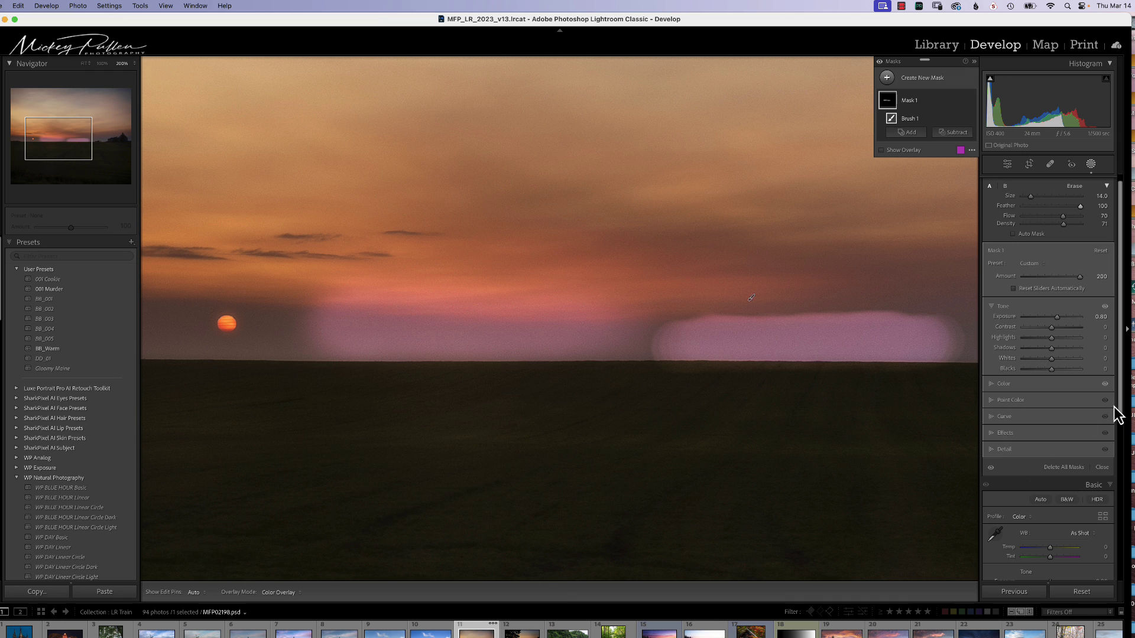
Step: Paint the mask across the horizon near the sun, set exposure to 0.19, and pan to the barn
left_click_drag(1062, 313, 1070, 324)
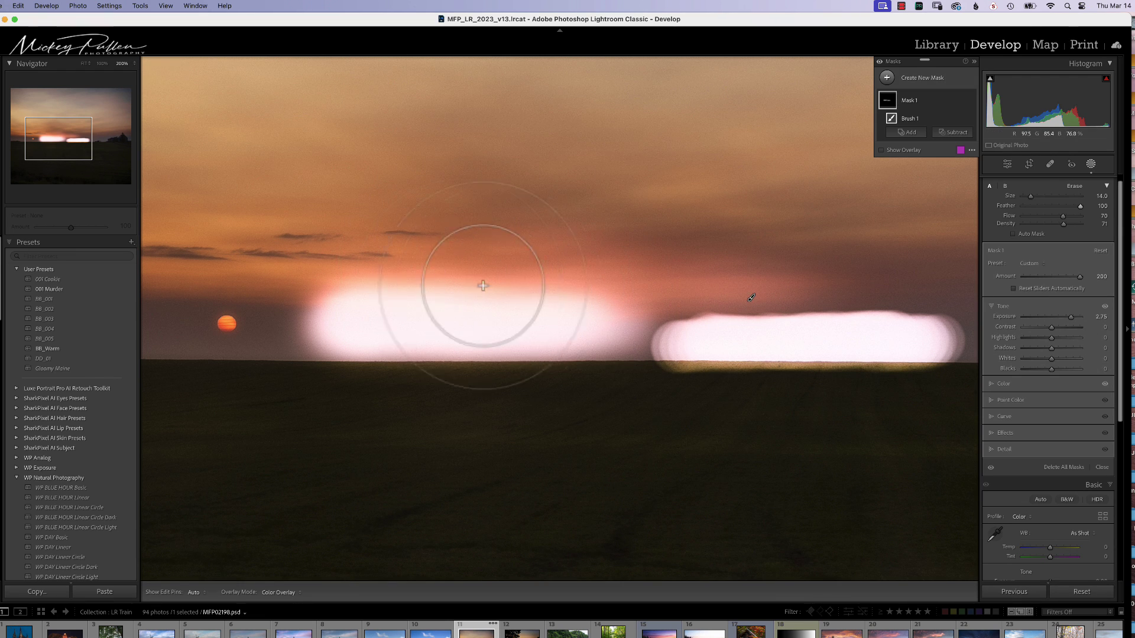
left_click_drag(502, 266, 625, 291)
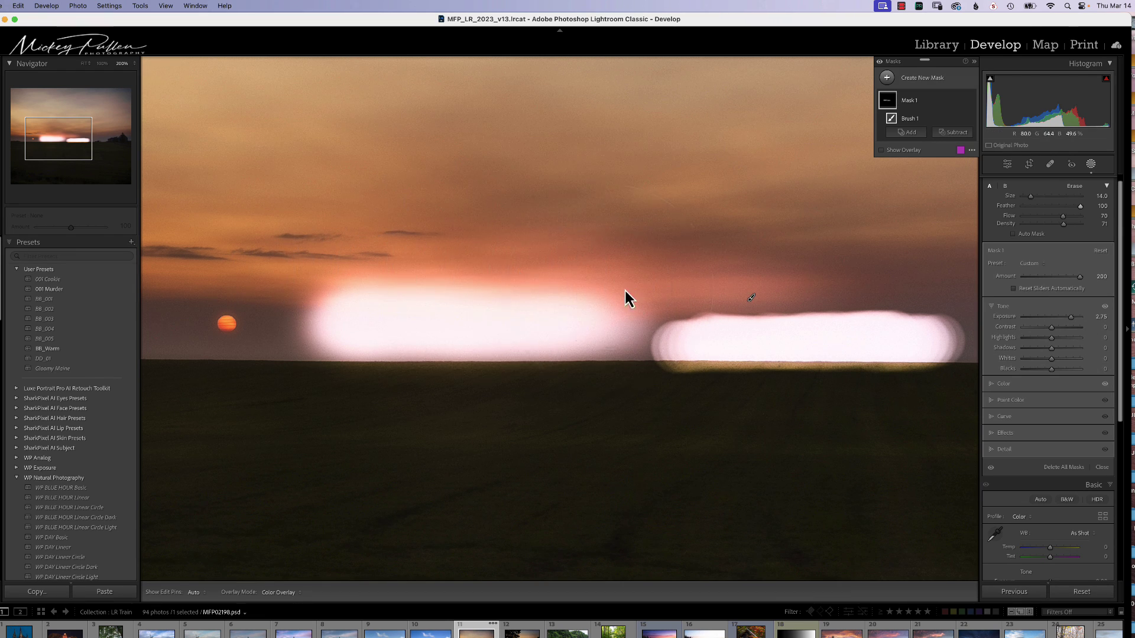
left_click_drag(1070, 319, 1052, 328)
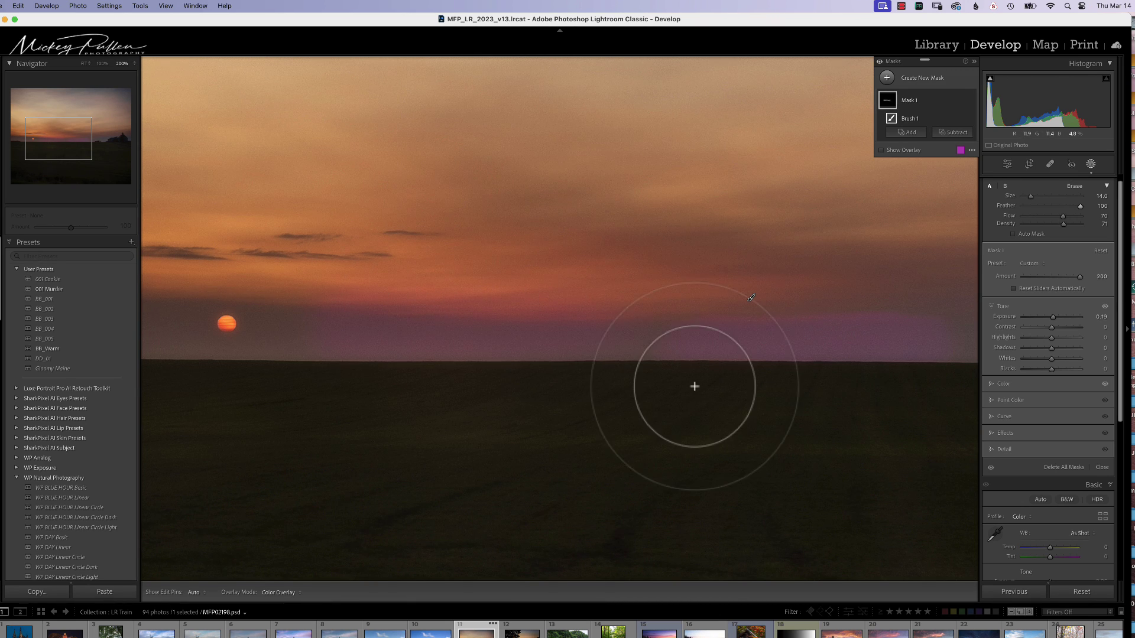
mouse_move(811, 426)
left_mouse_down()
mouse_move(735, 406)
mouse_move(319, 365)
left_mouse_up()
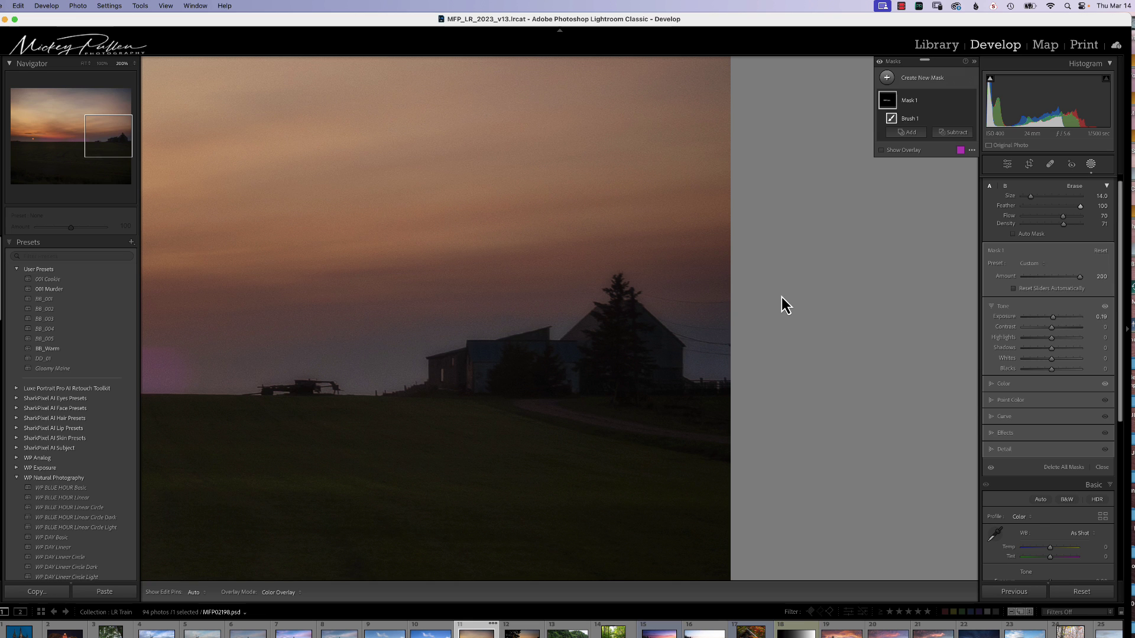
Step: Reduce the brush size to 6.0 and toggle the edit pins to check the mask
key("bracketleft")
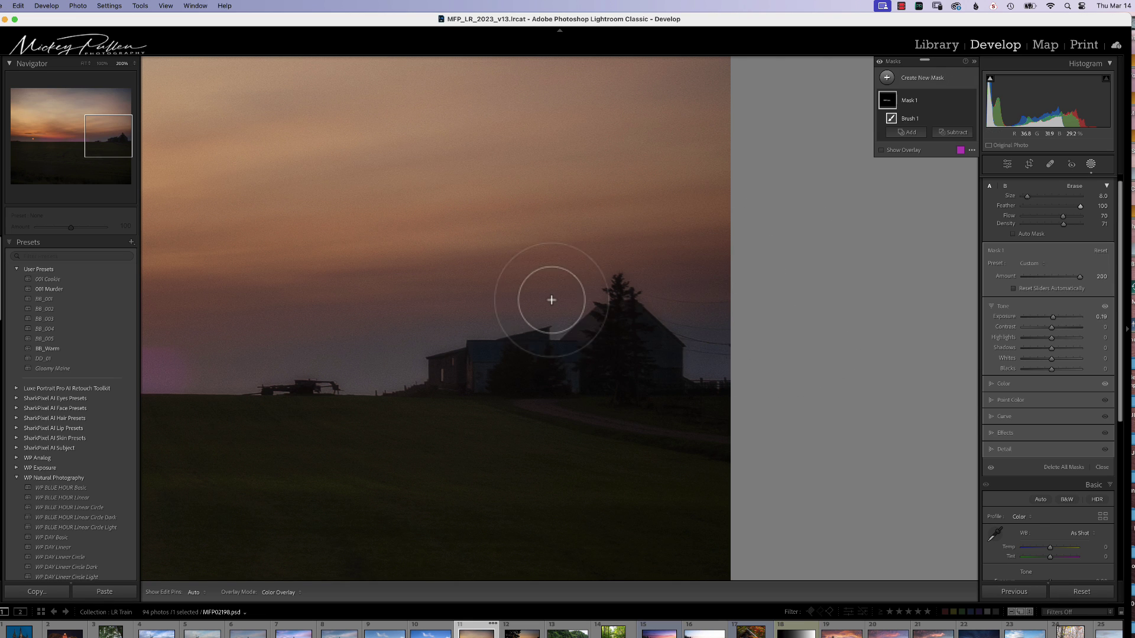
key("bracketleft")
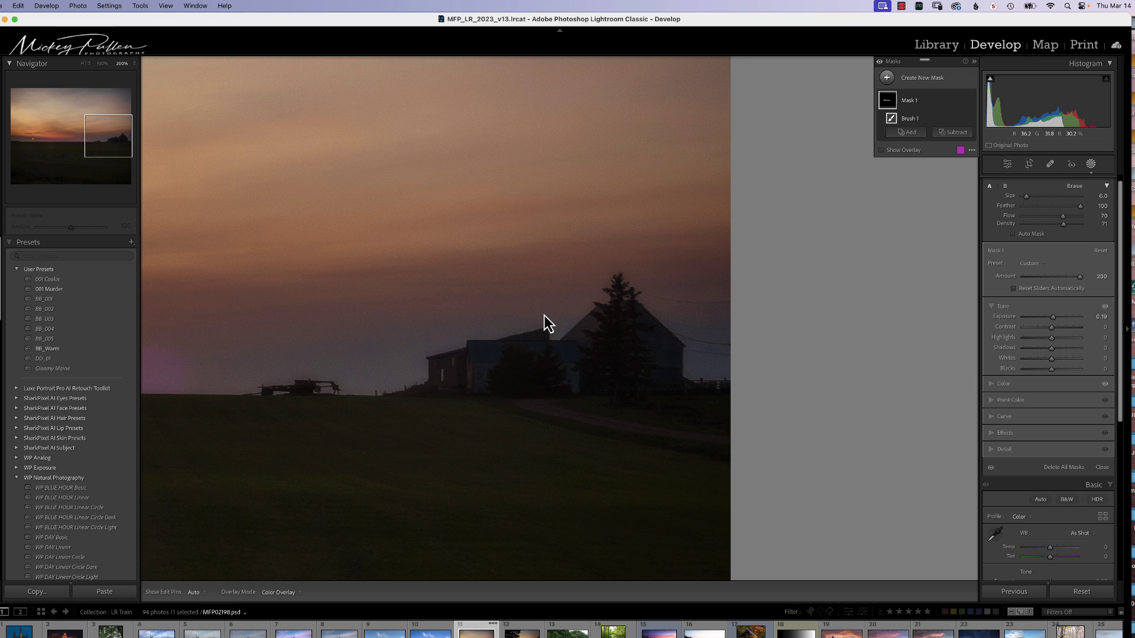
key("h")
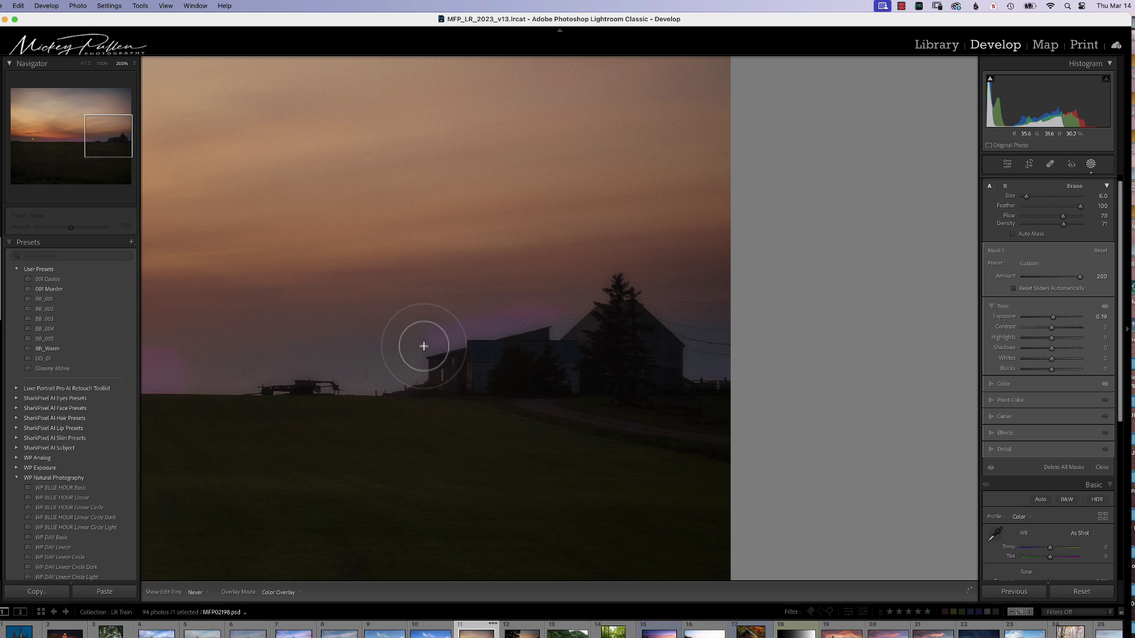
key("h")
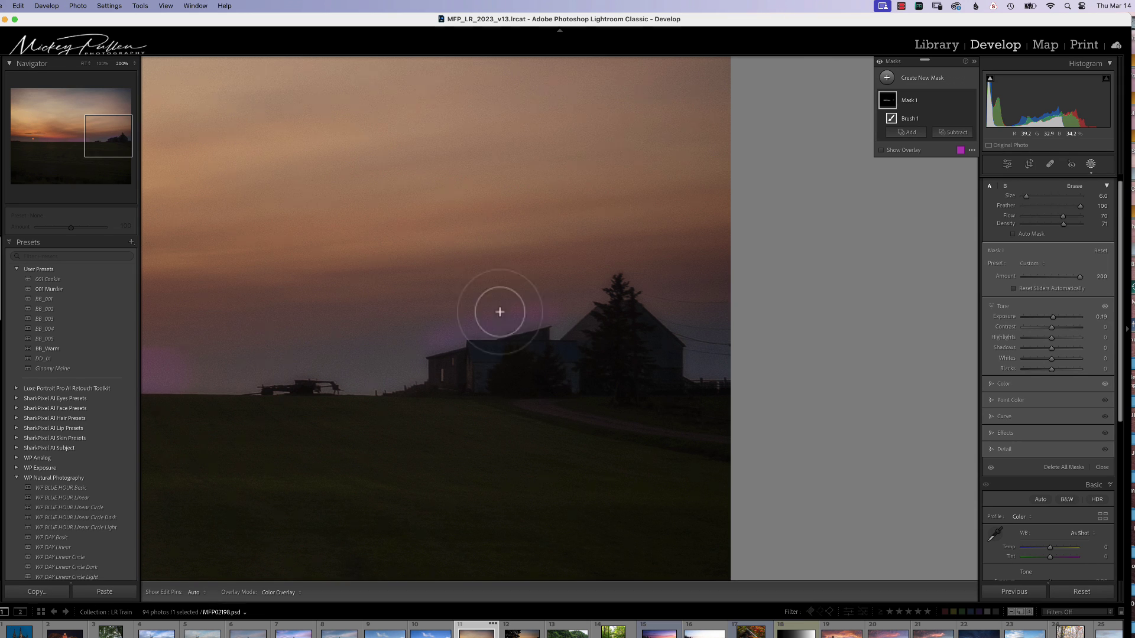
Step: With Auto Mask on, paint along the barn roof and treetop, then set exposure to 0.45
left_click(1013, 234)
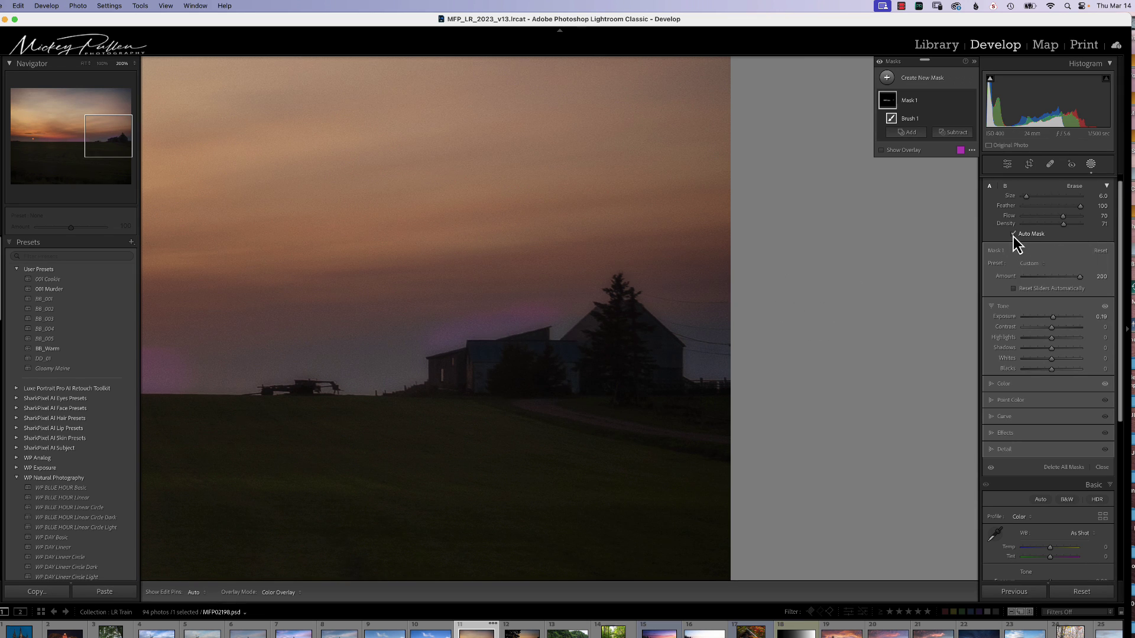
key("h")
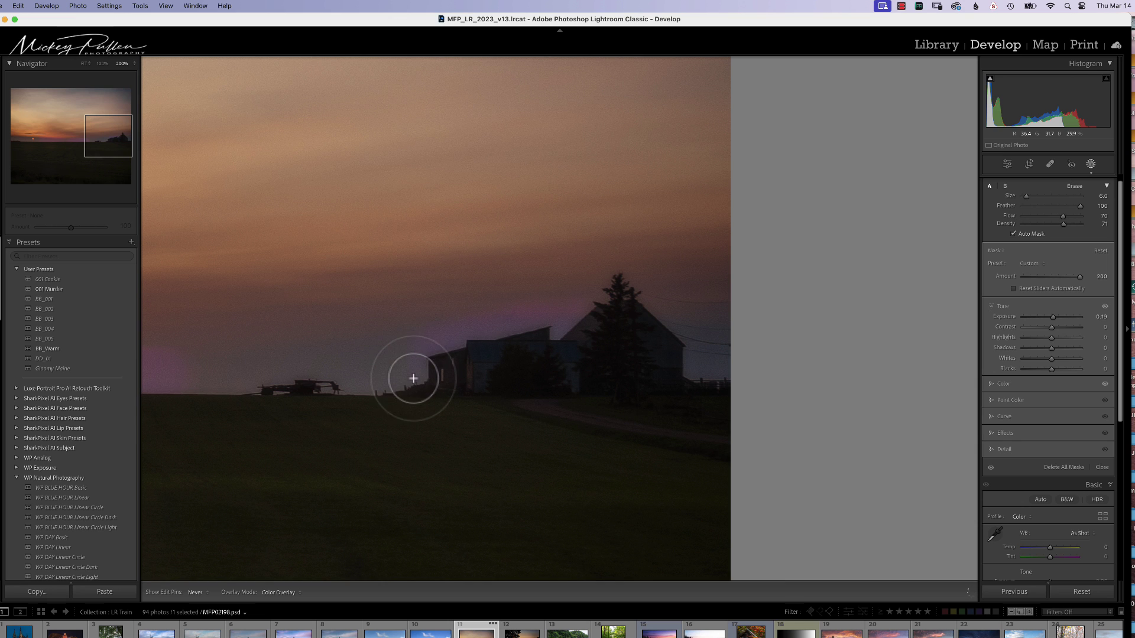
mouse_move(414, 376)
left_mouse_down()
mouse_move(425, 334)
mouse_move(498, 319)
left_mouse_up()
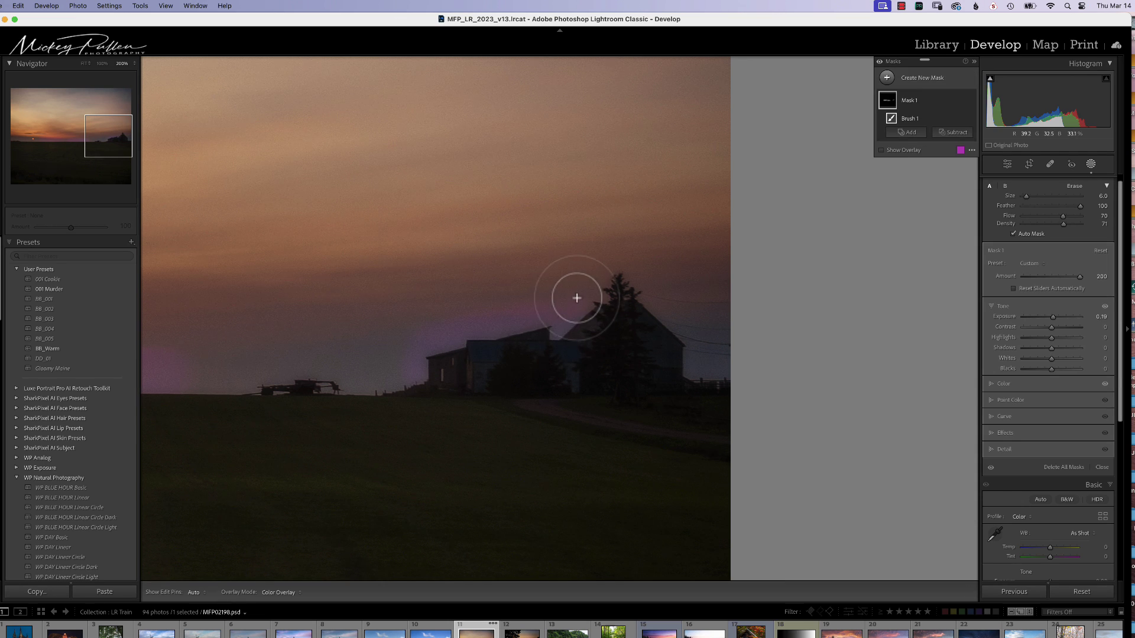
mouse_move(599, 280)
left_mouse_down()
mouse_move(623, 261)
mouse_move(649, 287)
mouse_move(634, 263)
mouse_move(616, 263)
mouse_move(627, 258)
mouse_move(611, 261)
mouse_move(630, 257)
mouse_move(648, 301)
mouse_move(632, 266)
mouse_move(608, 260)
mouse_move(580, 294)
mouse_move(613, 265)
mouse_move(649, 273)
mouse_move(647, 288)
mouse_move(622, 263)
mouse_move(585, 301)
left_mouse_up()
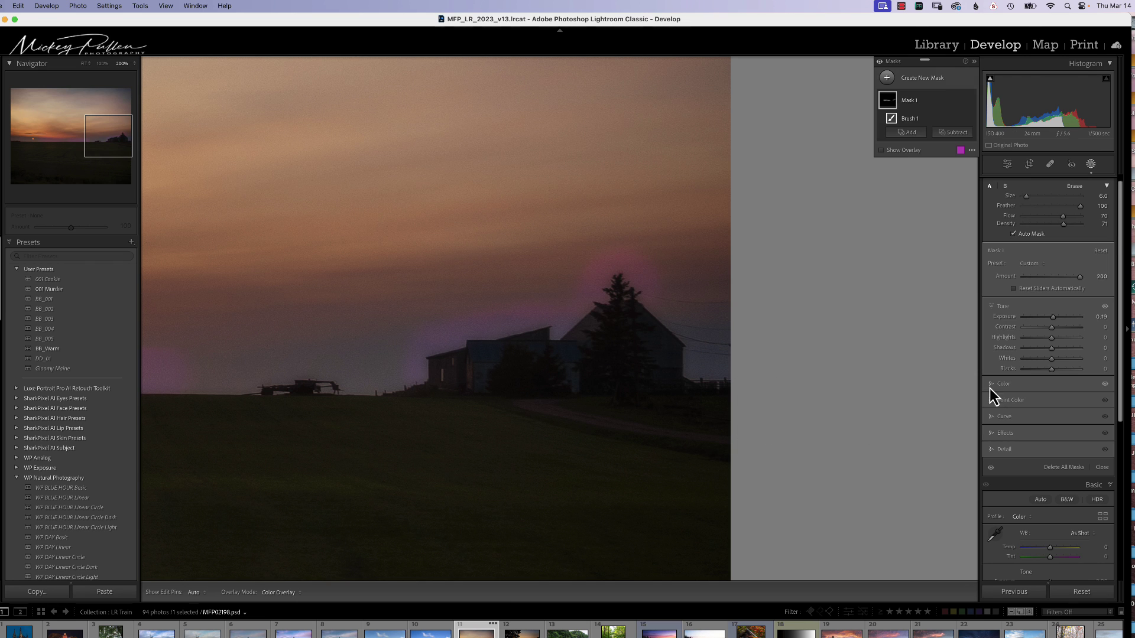
left_click_drag(1053, 317, 1065, 328)
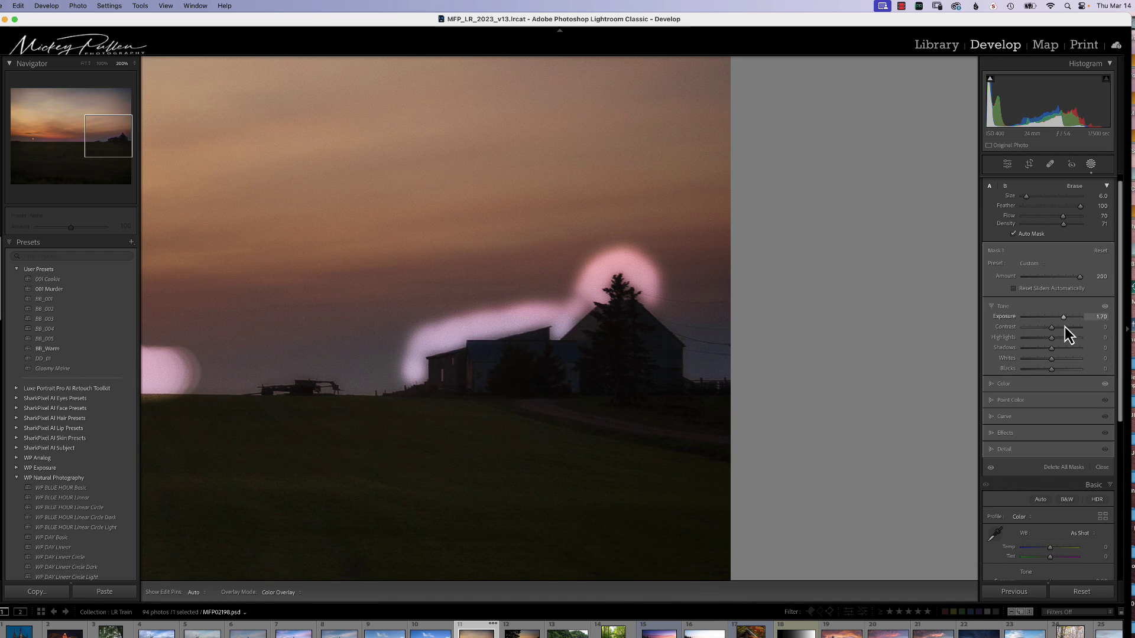
left_click_drag(1065, 328, 1055, 332)
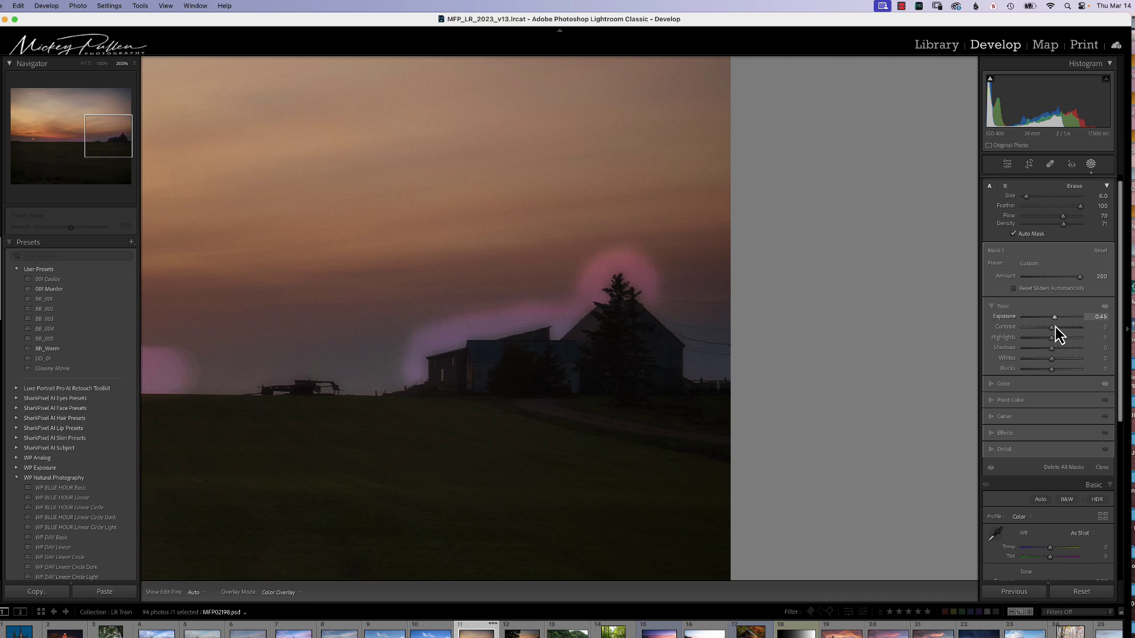